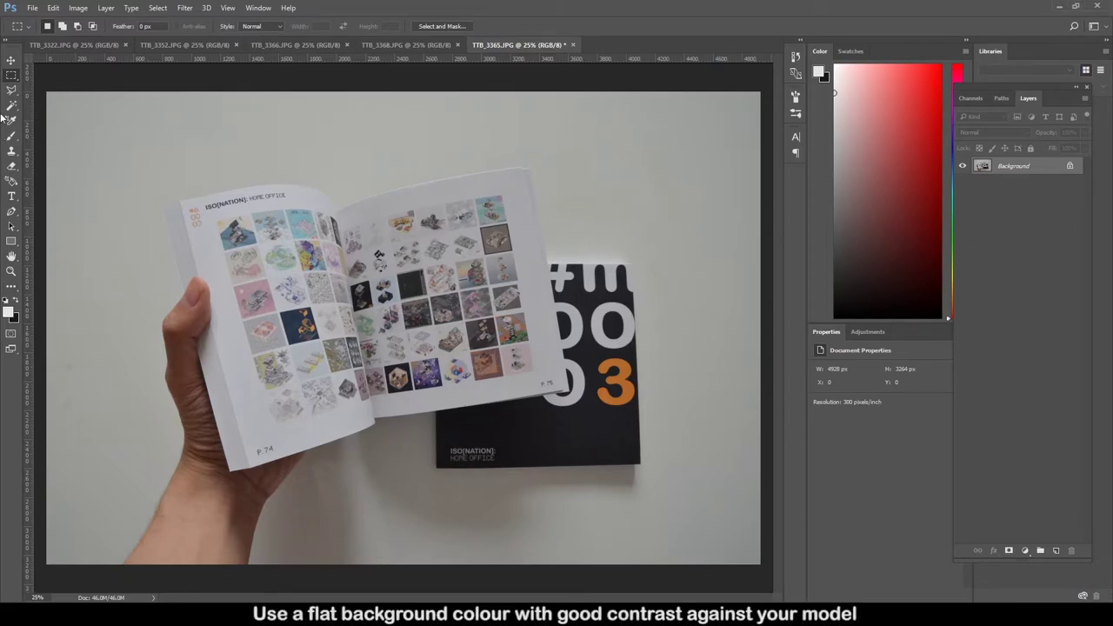
# Select the empty margin strips along the top, right, left and bottom edges, then deselect.
pyautogui.moveTo(43, 80)
pyautogui.mouseDown()
pyautogui.moveTo(800, 125)
pyautogui.moveTo(800, 164)
pyautogui.mouseUp()
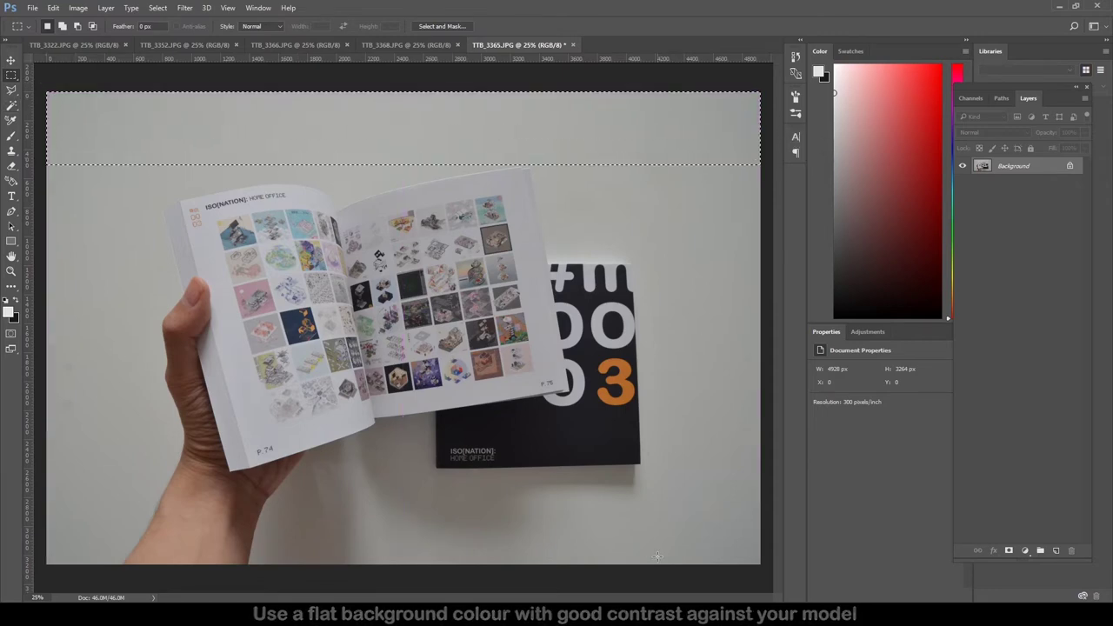
pyautogui.moveTo(644, 569); pyautogui.dragTo(764, 89)
pyautogui.moveTo(756, 165)
pyautogui.mouseDown()
pyautogui.moveTo(54, 110)
pyautogui.moveTo(45, 89)
pyautogui.mouseUp()
pyautogui.moveTo(151, 127); pyautogui.dragTo(43, 570)
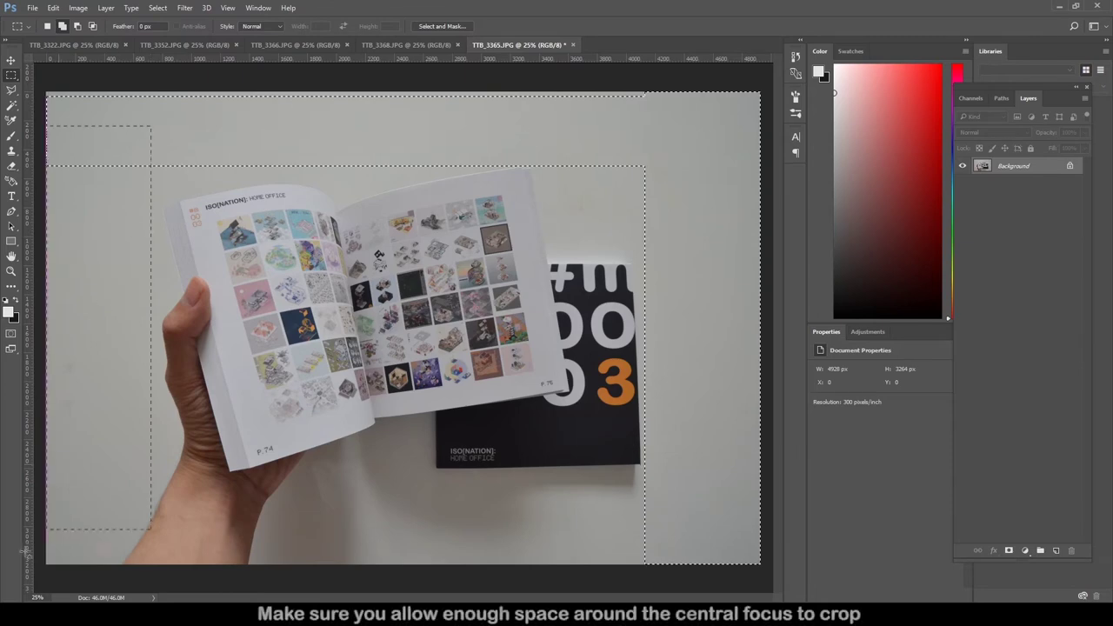
pyautogui.moveTo(128, 470); pyautogui.dragTo(747, 574)
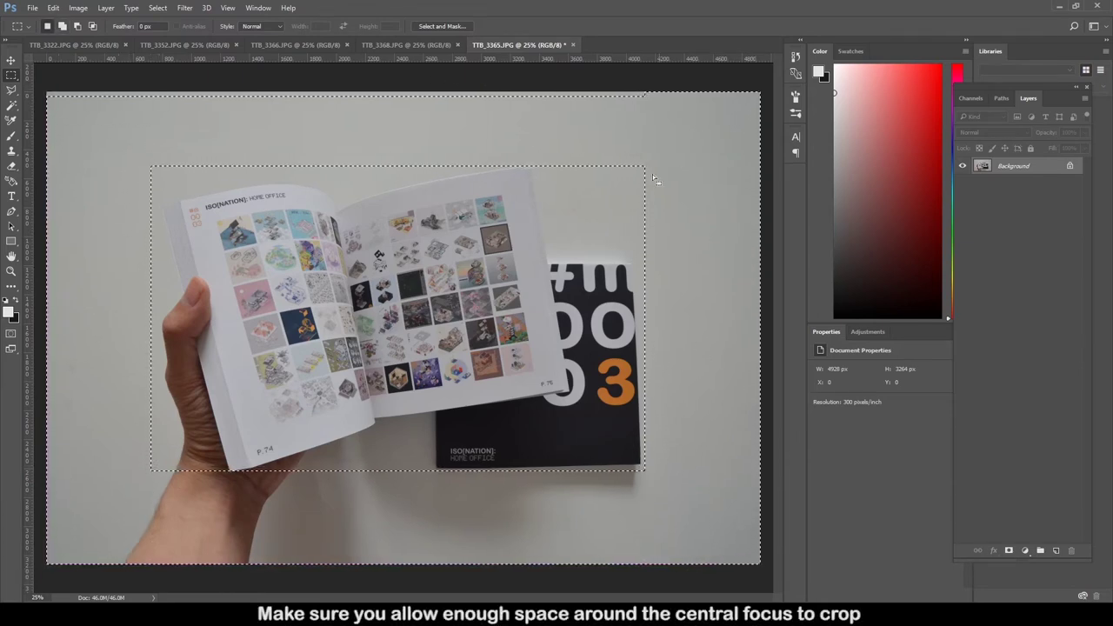
pyautogui.hotkey('ctrl', 'd')
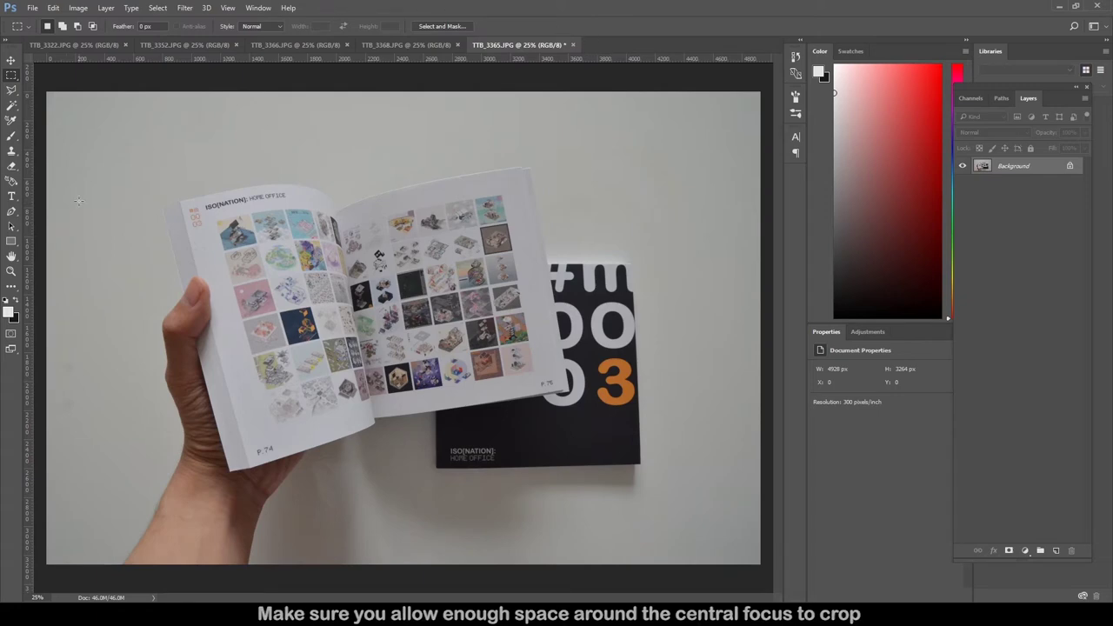
# Straighten the photo level along the book's bottom edge and apply the crop at 4765 × 3156 px.
pyautogui.click(11, 286)
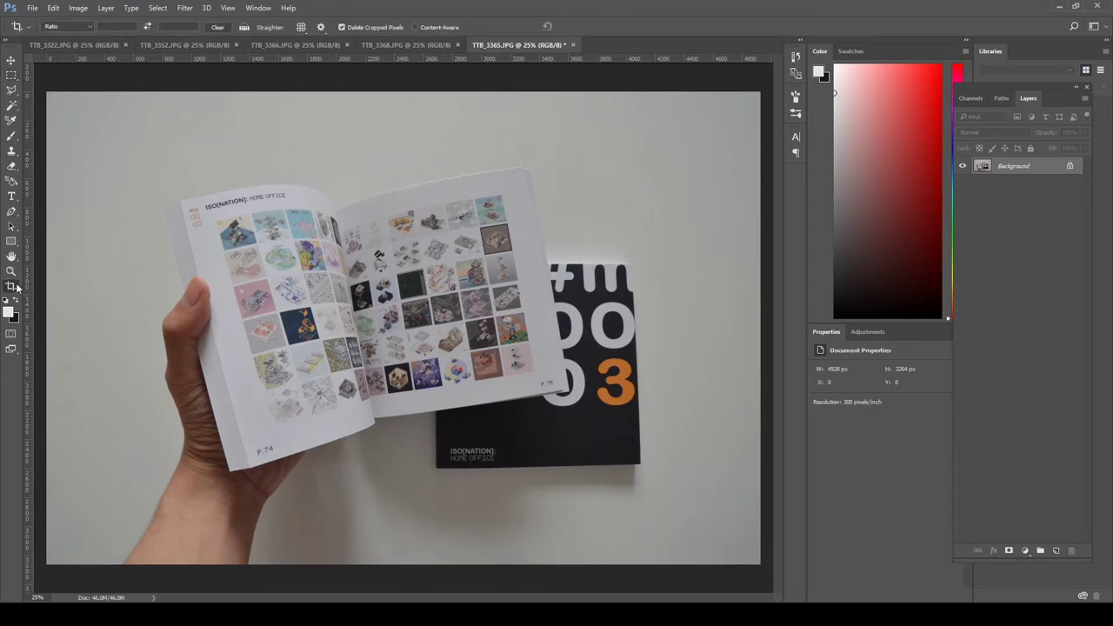
pyautogui.click(65, 326)
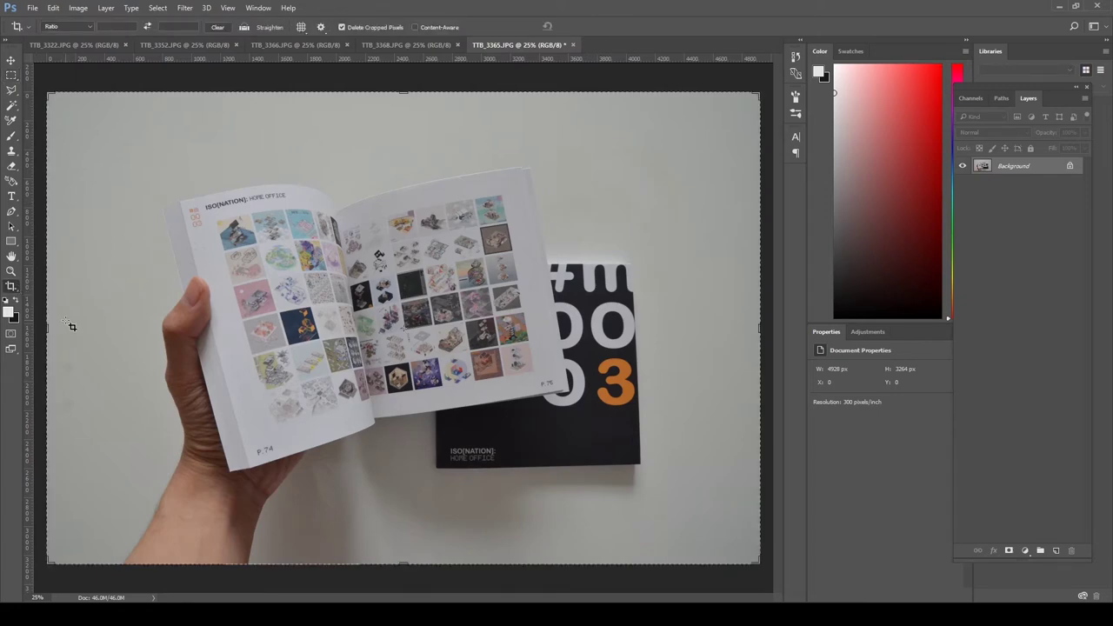
pyautogui.click(245, 31)
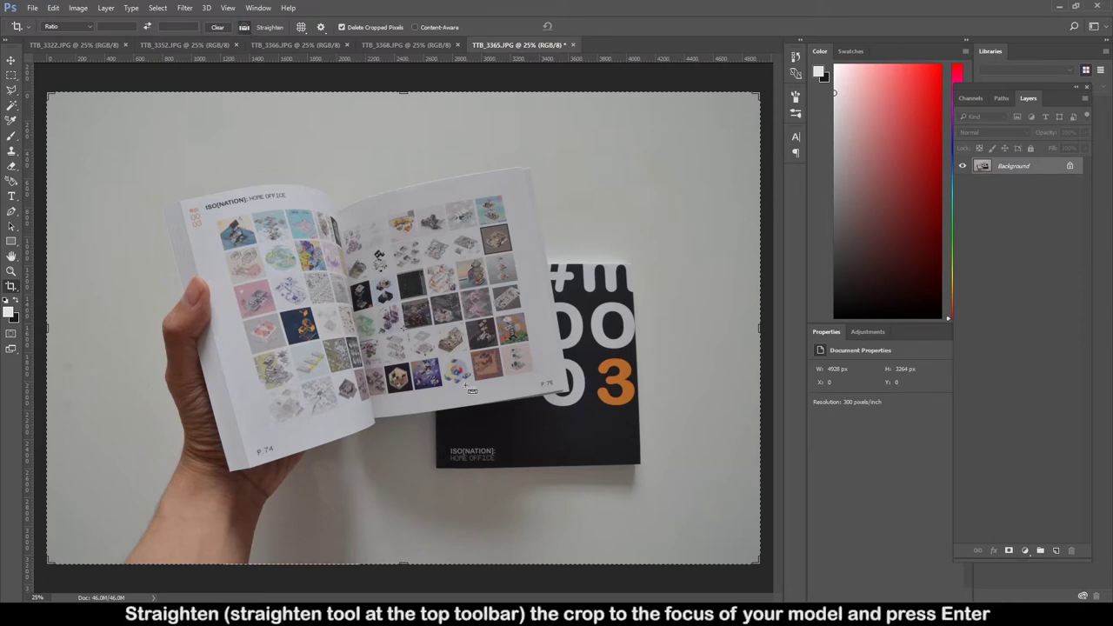
pyautogui.moveTo(444, 470); pyautogui.dragTo(652, 452)
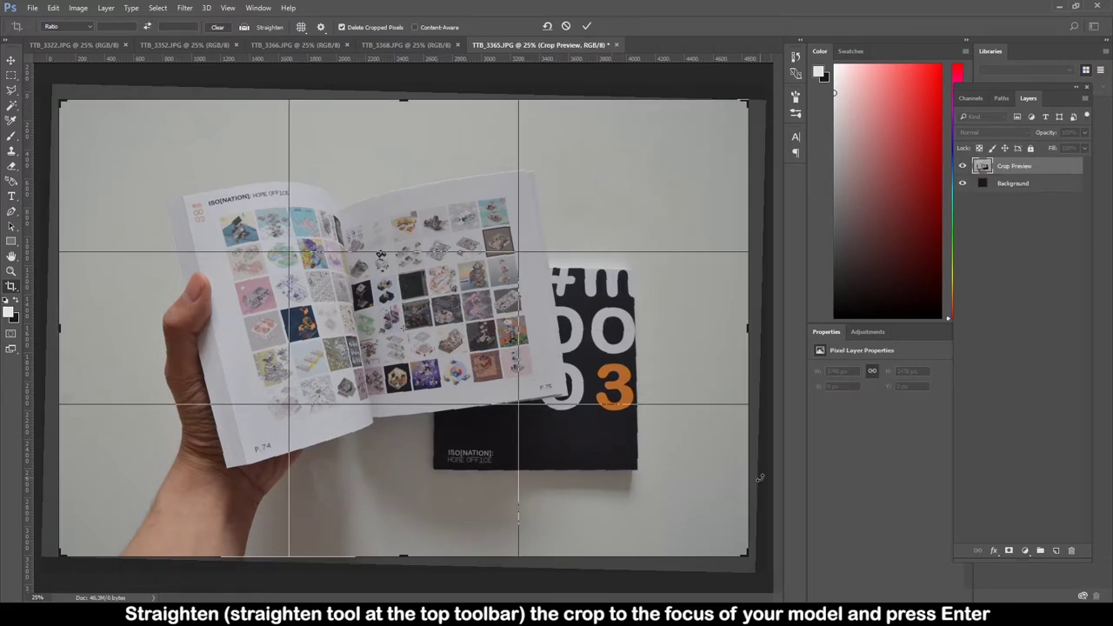
pyautogui.press('Return')
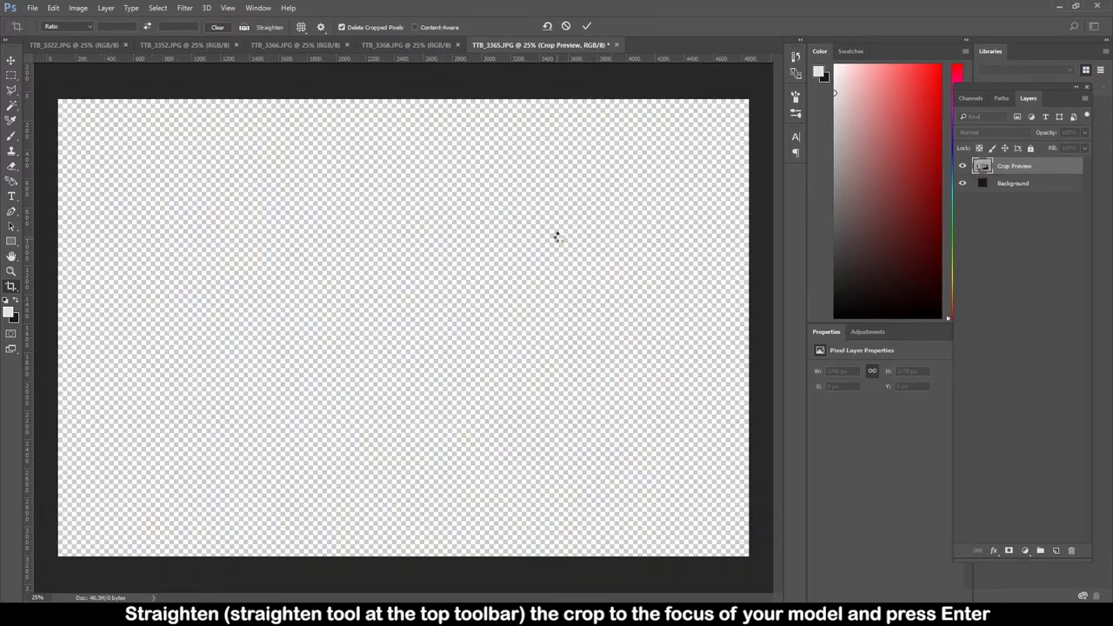
pyautogui.click(737, 430)
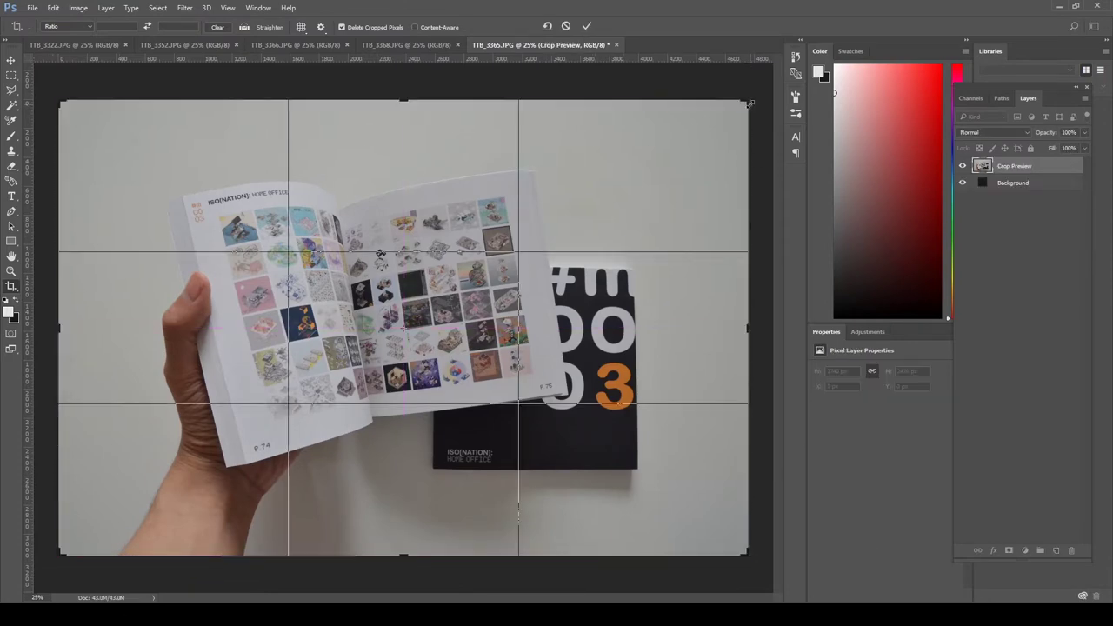
# Crop evenly around the book and hand, centring it to a 3783 × 2506 px image.
pyautogui.moveTo(747, 102); pyautogui.dragTo(716, 128)
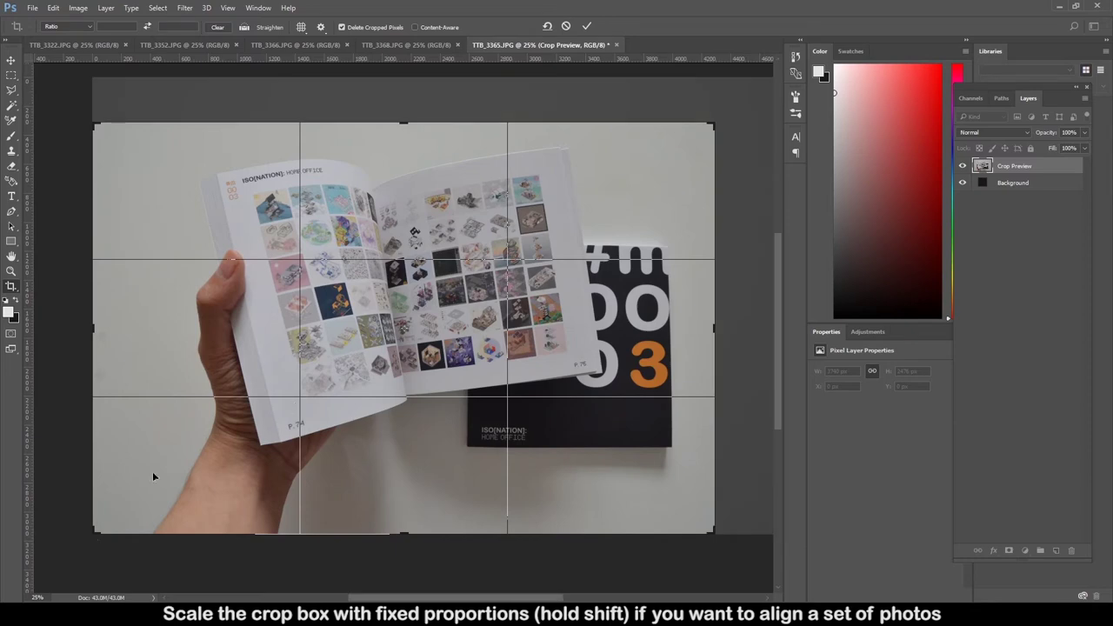
pyautogui.moveTo(95, 532); pyautogui.dragTo(139, 494)
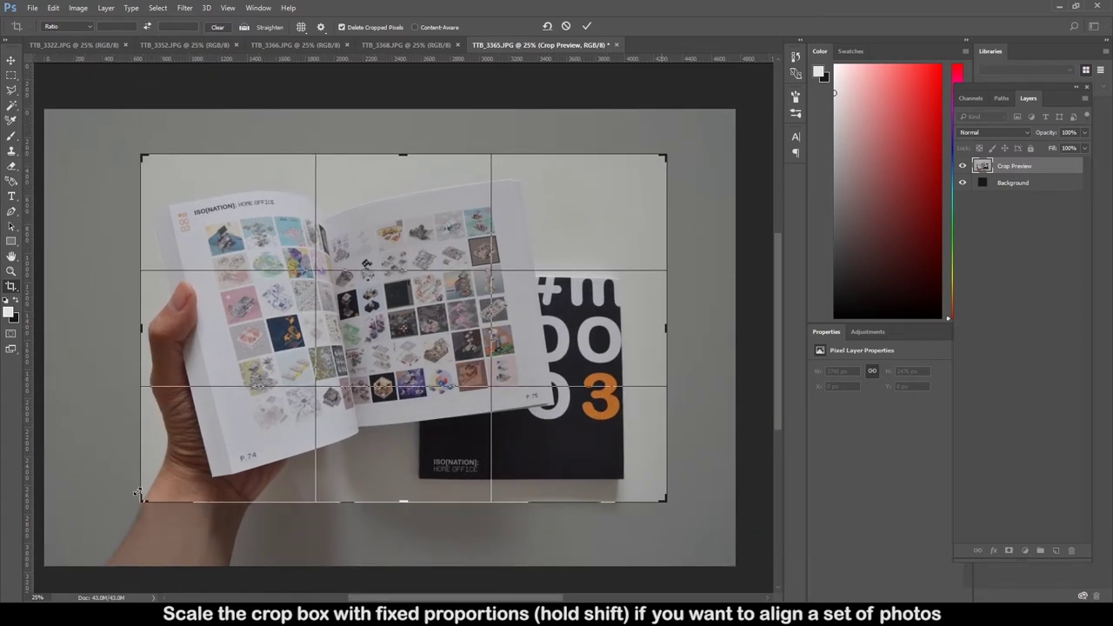
pyautogui.moveTo(138, 494); pyautogui.dragTo(137, 494)
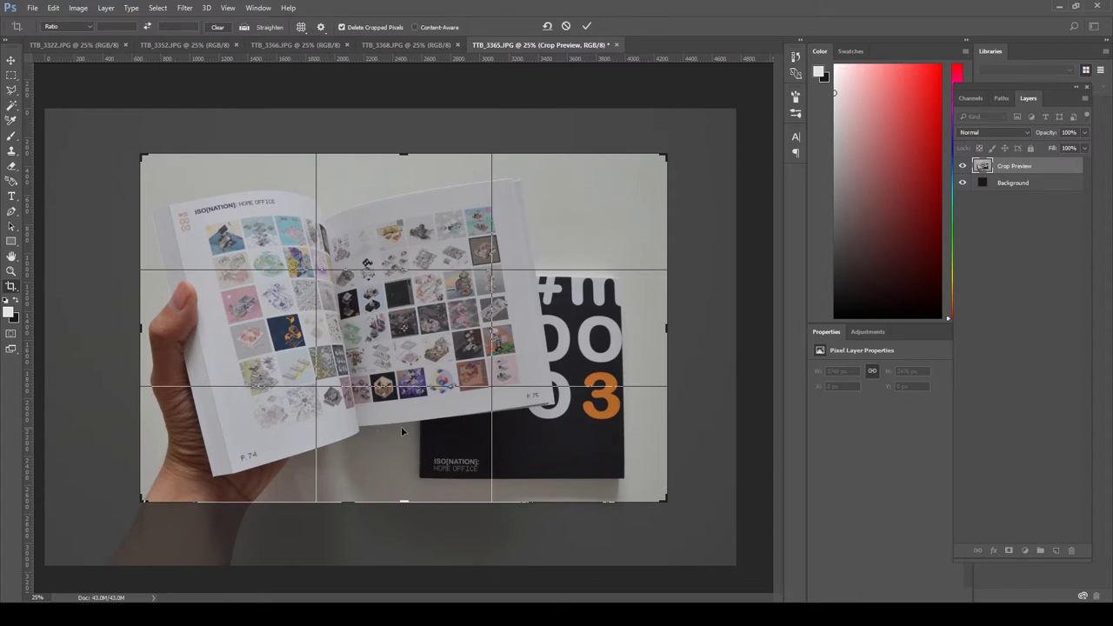
pyautogui.moveTo(402, 432); pyautogui.dragTo(444, 425)
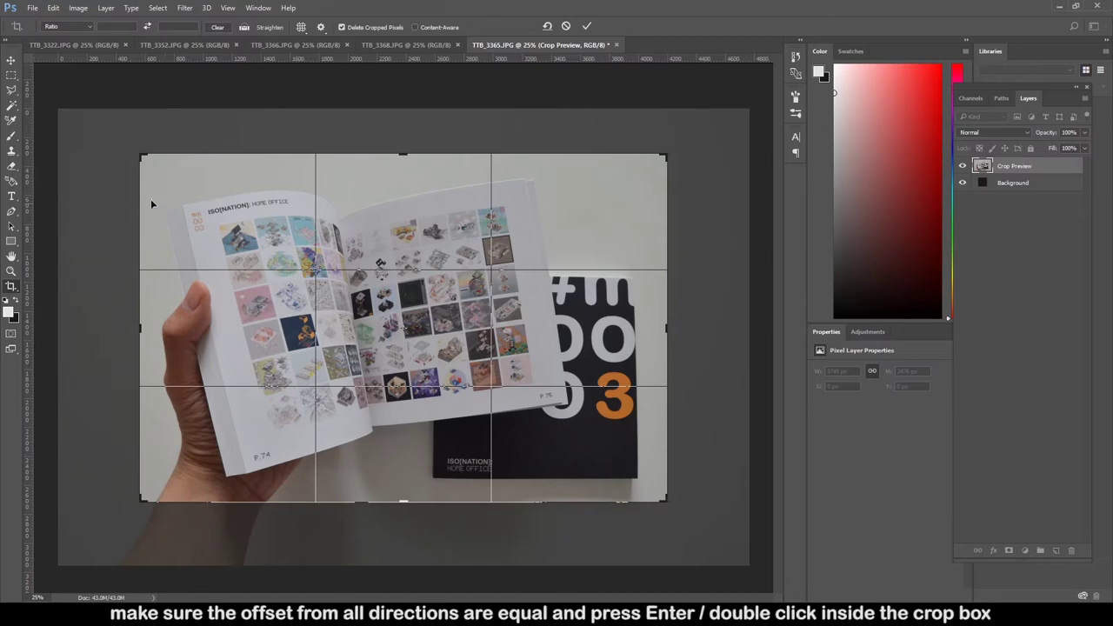
pyautogui.moveTo(137, 499); pyautogui.dragTo(131, 509)
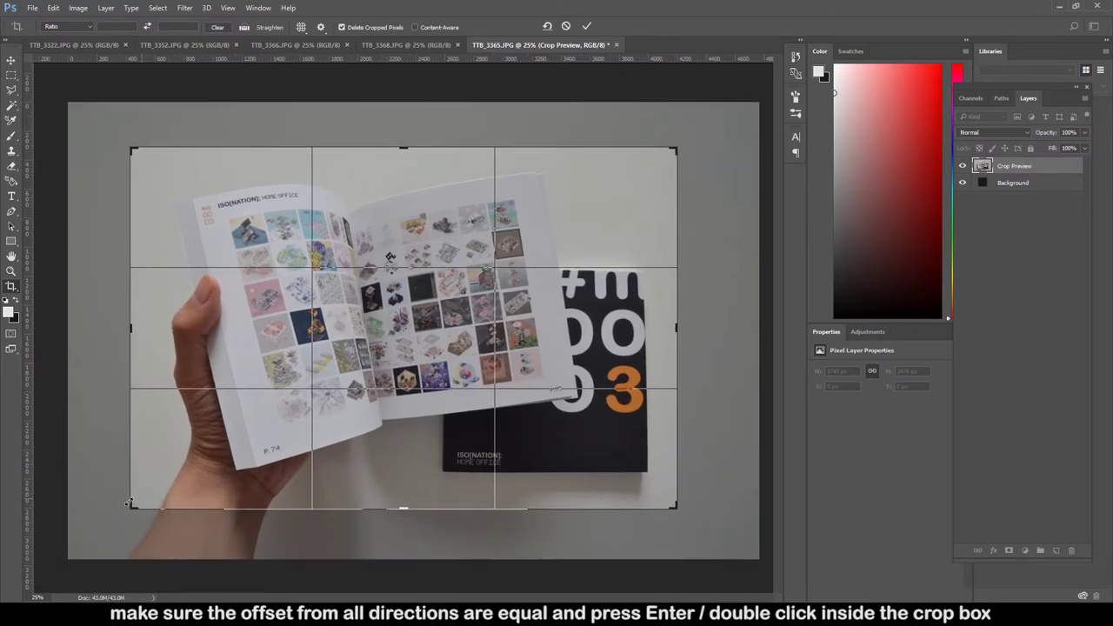
pyautogui.moveTo(576, 385); pyautogui.dragTo(569, 338)
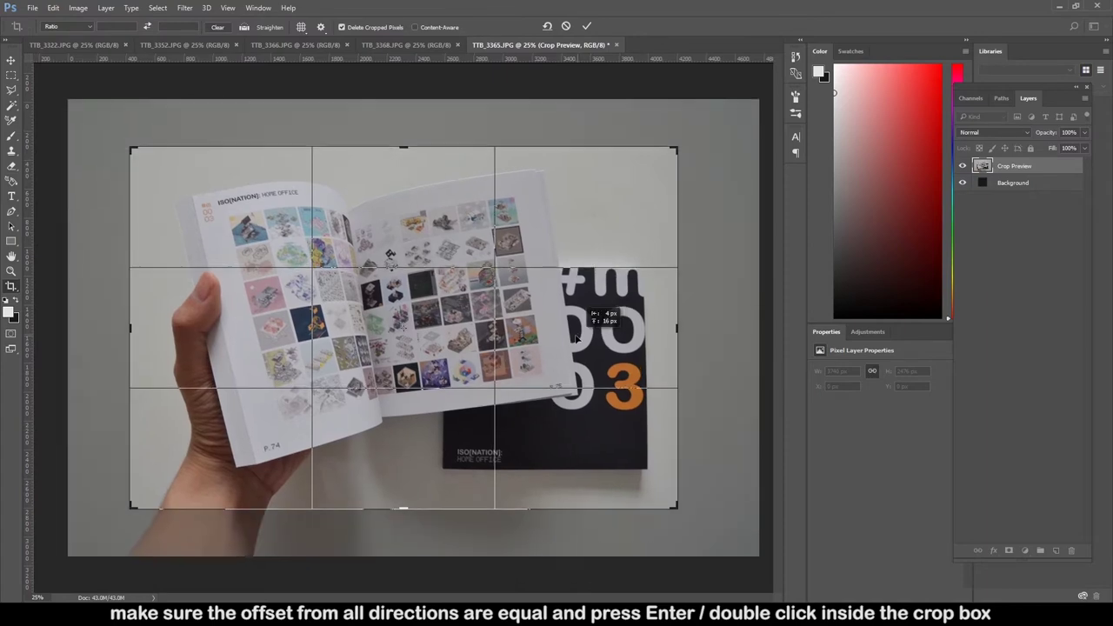
pyautogui.moveTo(570, 337); pyautogui.dragTo(571, 337)
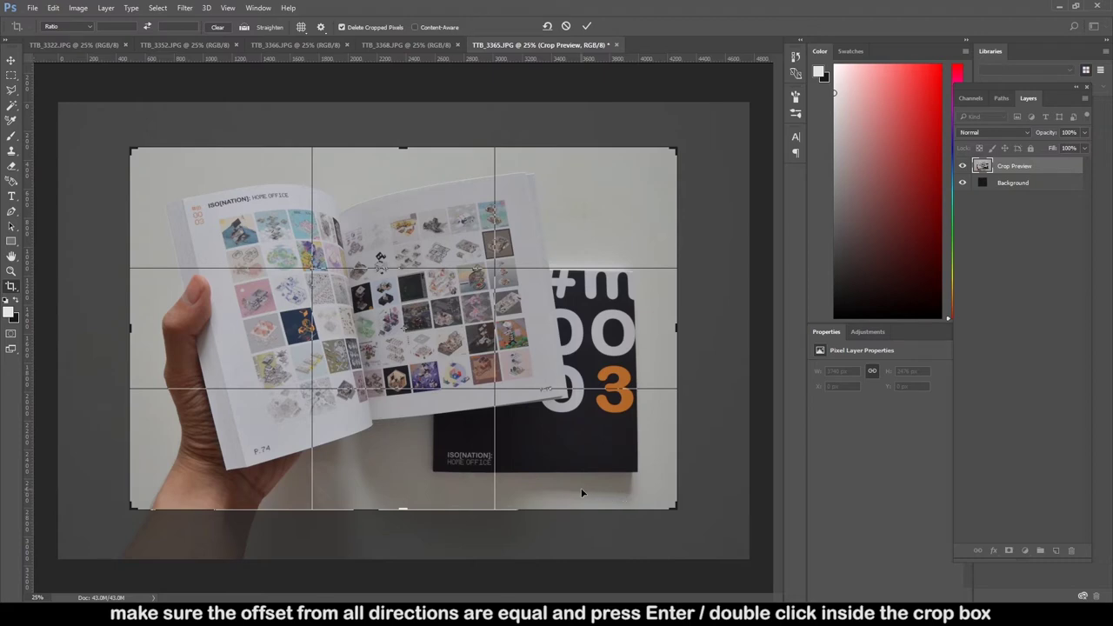
pyautogui.press('Return')
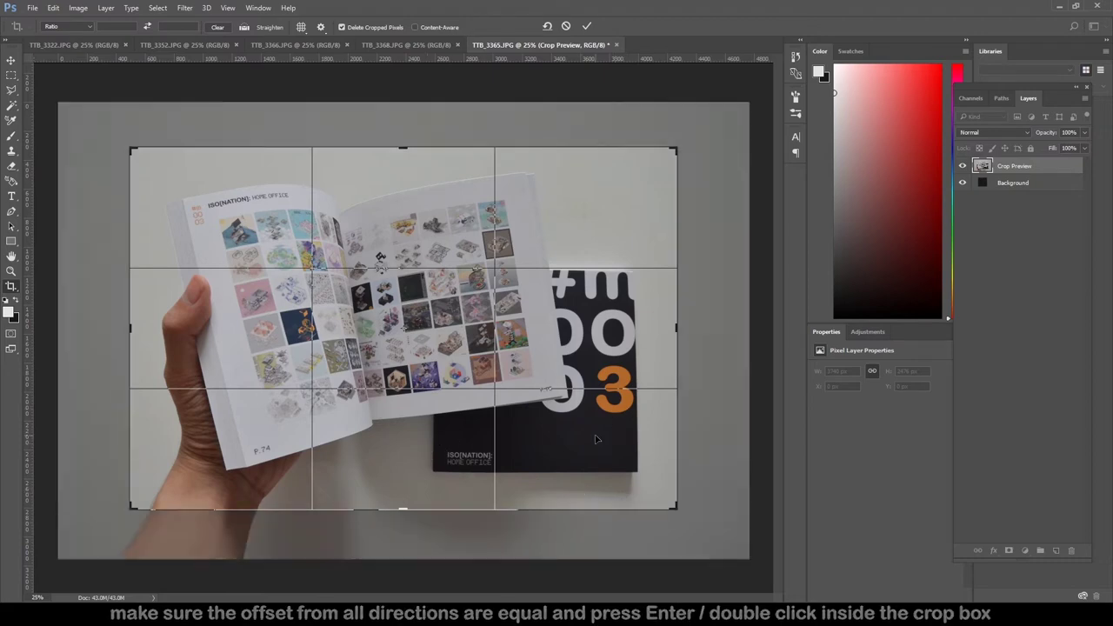
pyautogui.click(11, 60)
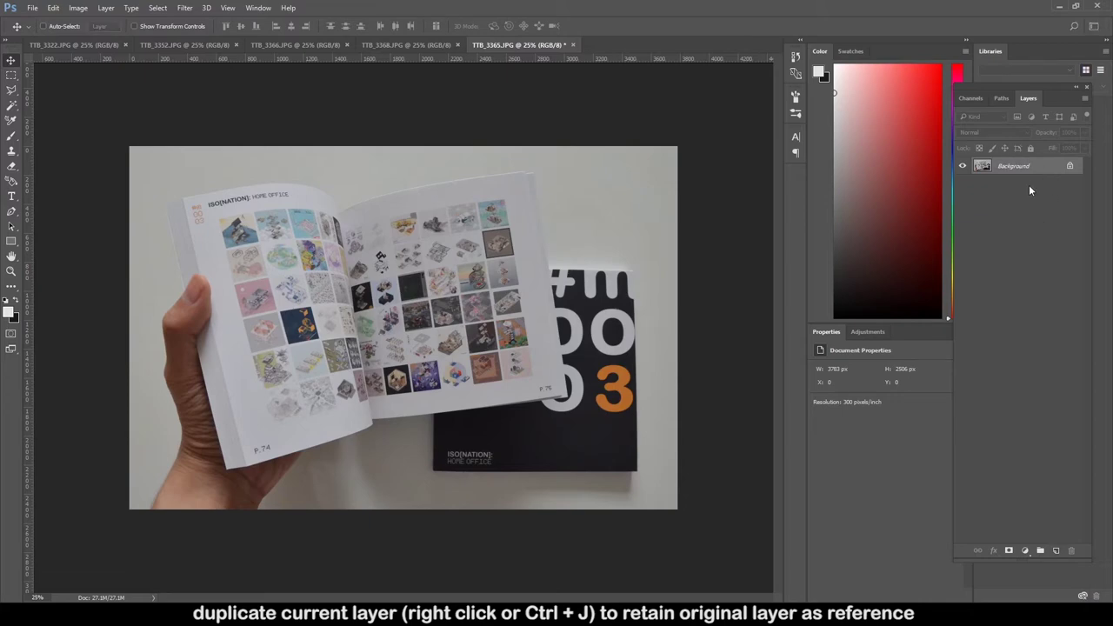
# Duplicate the Background layer, desaturate the copy to grey, and give it a layer mask.
pyautogui.hotkey('ctrl', 'j')
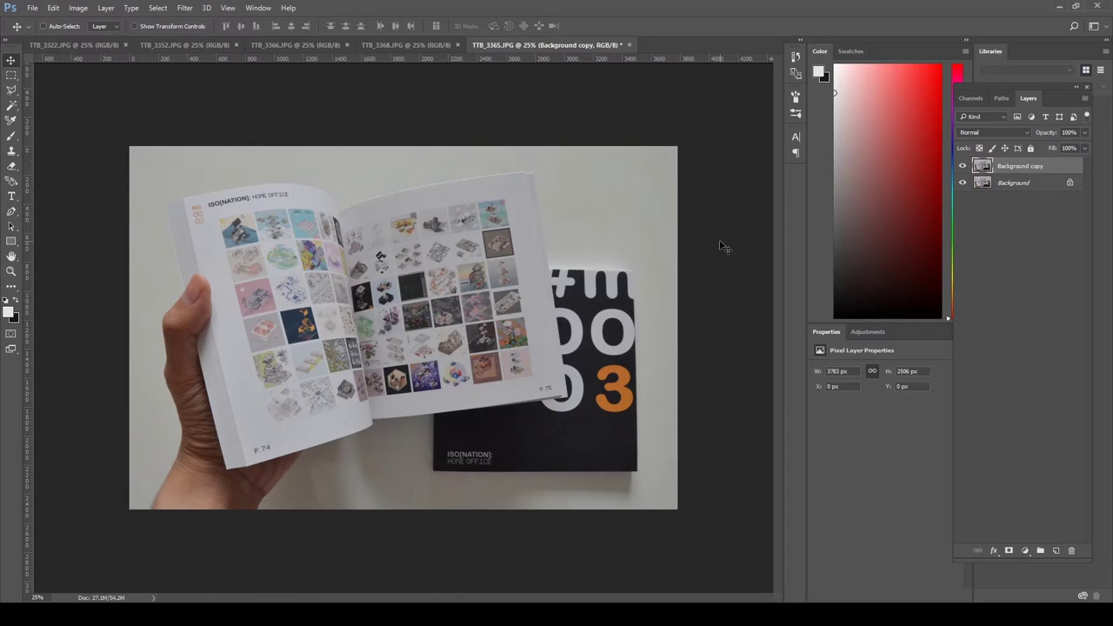
pyautogui.hotkey('ctrl', 'shift', 'u')
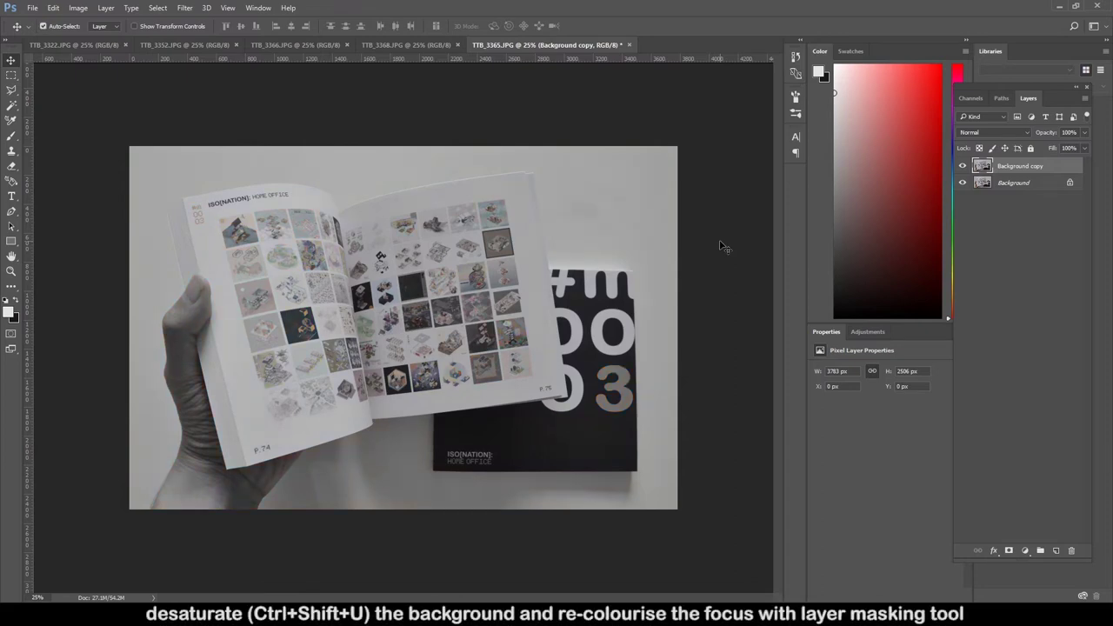
pyautogui.click(962, 166)
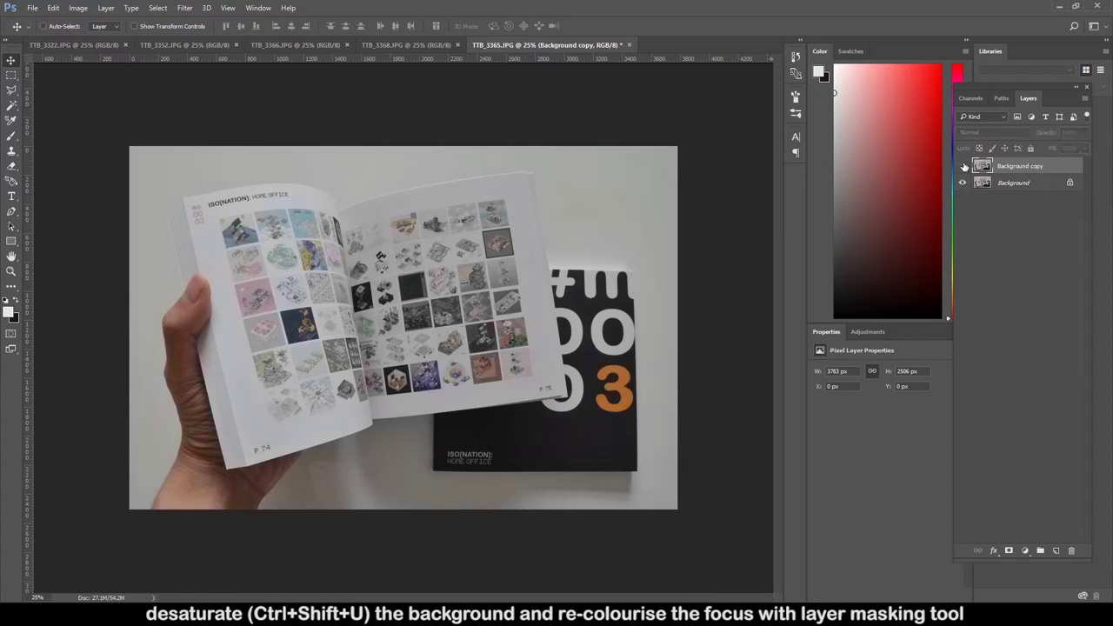
pyautogui.click(963, 166)
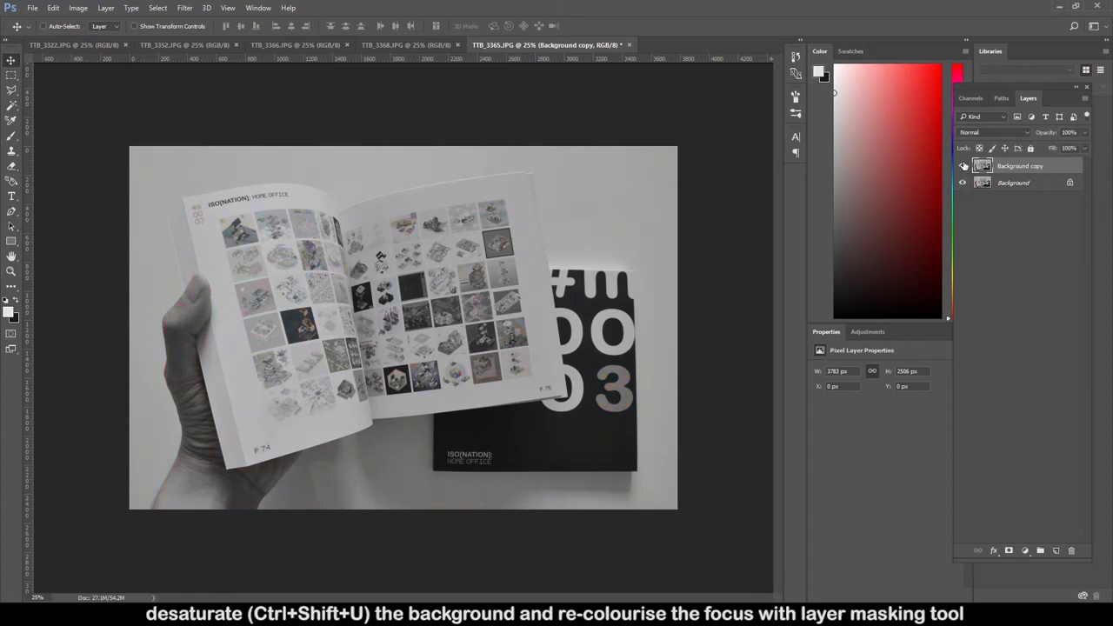
pyautogui.click(1009, 551)
# Paint black on the grey copy's mask to bring back the orange 3 on the cover.
pyautogui.press('b')
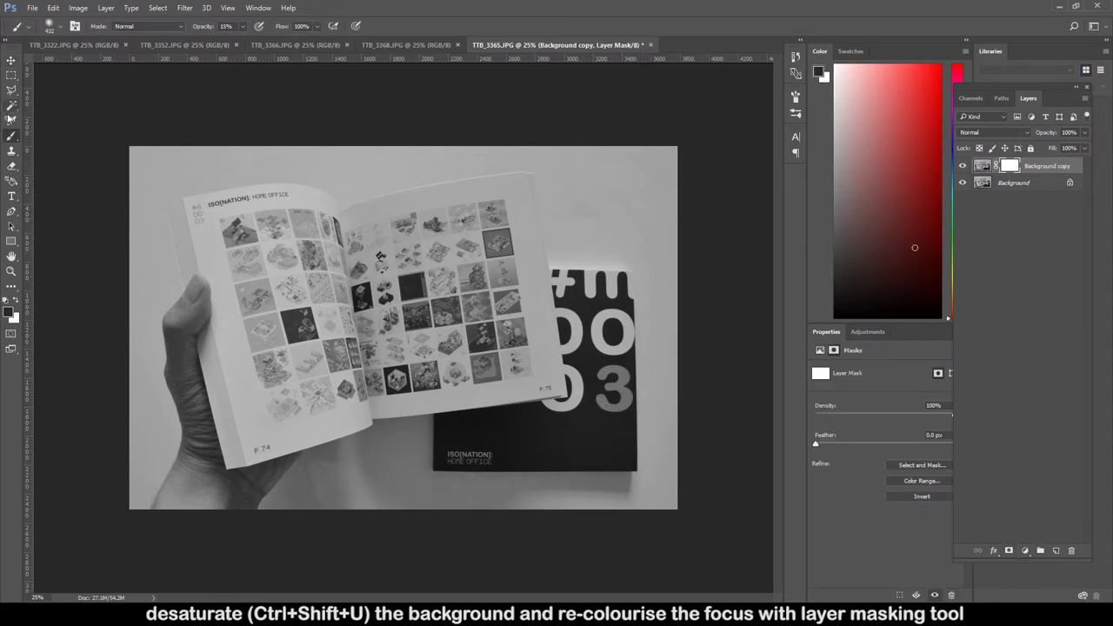
pyautogui.click(7, 301)
pyautogui.moveTo(605, 402)
pyautogui.mouseDown()
pyautogui.moveTo(615, 374)
pyautogui.moveTo(614, 393)
pyautogui.mouseUp()
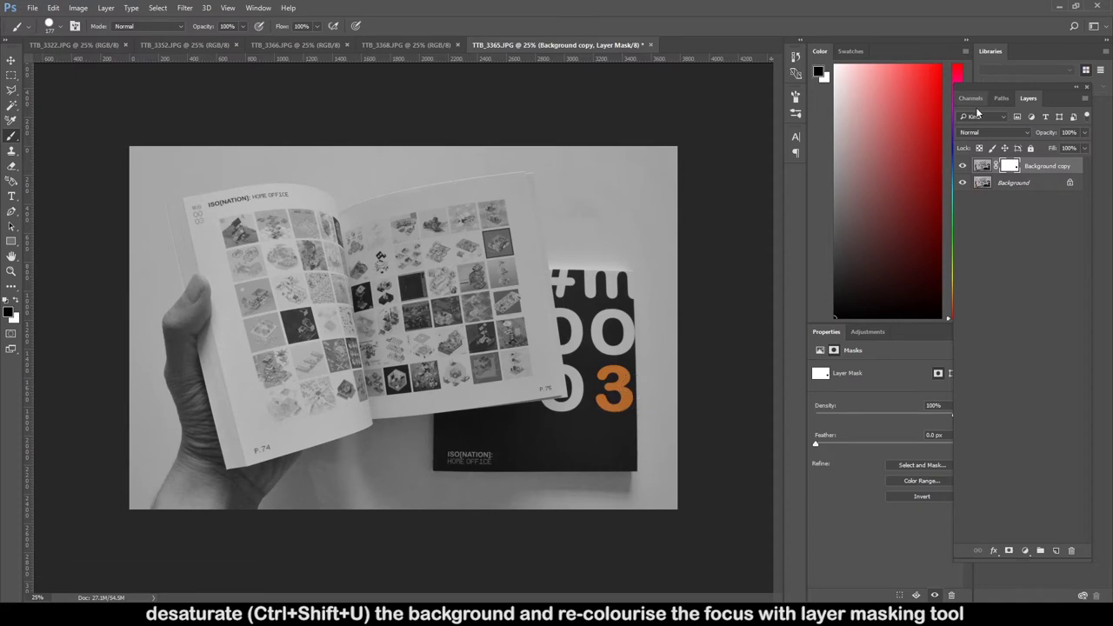
pyautogui.click(962, 166)
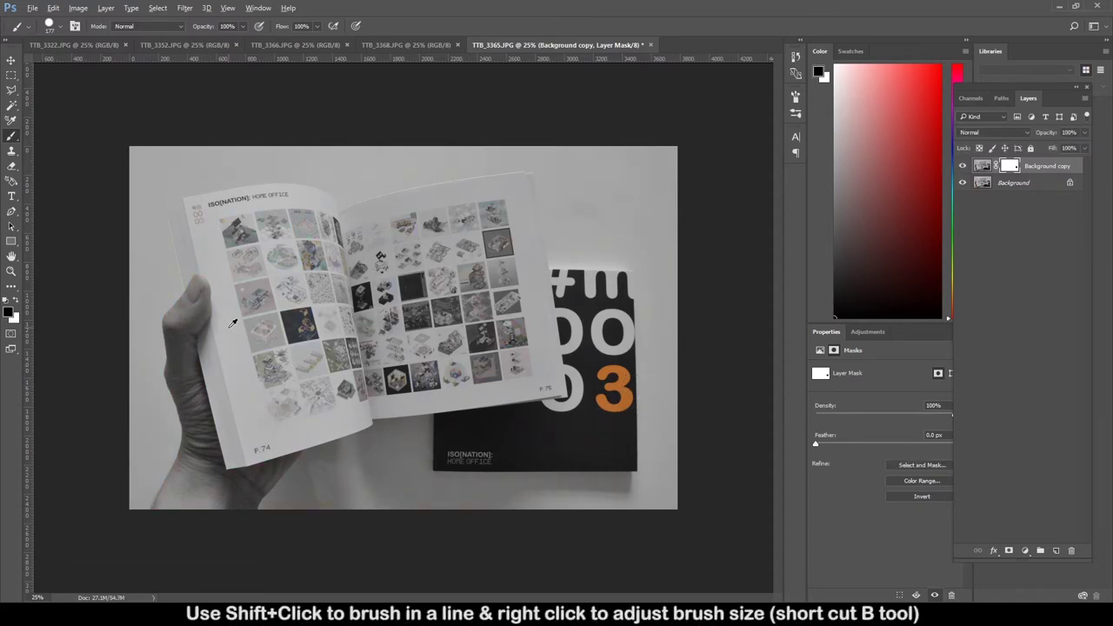
pyautogui.scroll(1, 302, 294)
pyautogui.scroll(1, 302, 294)
pyautogui.moveTo(187, 198); pyautogui.dragTo(196, 211)
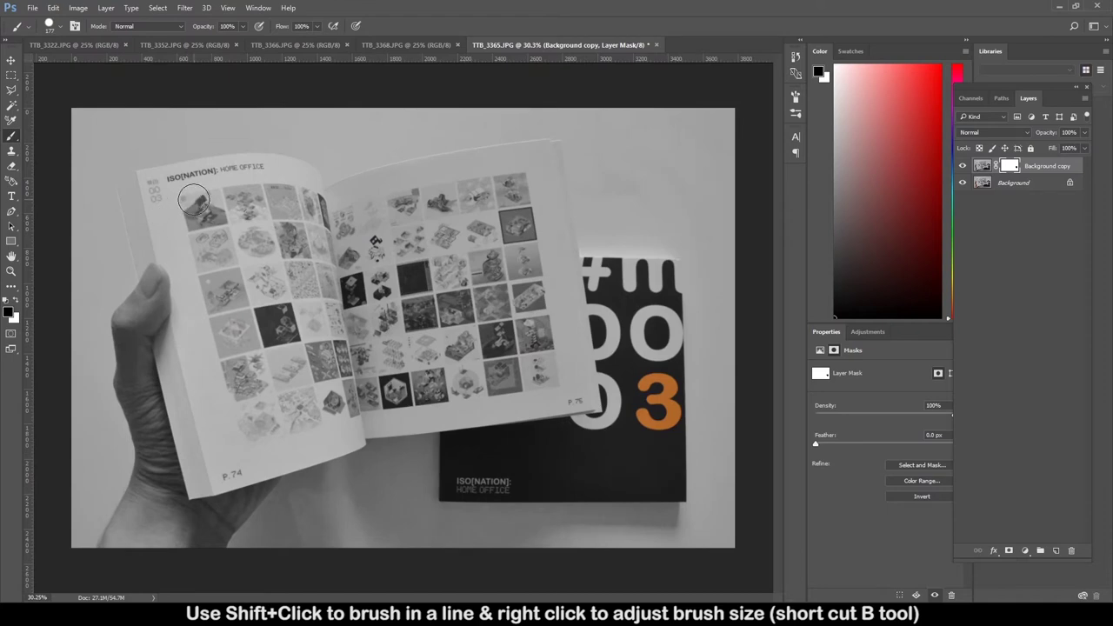
# Paint on the mask to restore colour to the page thumbnails, including the purple and pink tiles.
pyautogui.keyDown('shift'); pyautogui.click(256, 442); pyautogui.keyUp('shift')
pyautogui.keyDown('shift'); pyautogui.click(552, 385); pyautogui.keyUp('shift')
pyautogui.keyDown('shift'); pyautogui.click(524, 178); pyautogui.keyUp('shift')
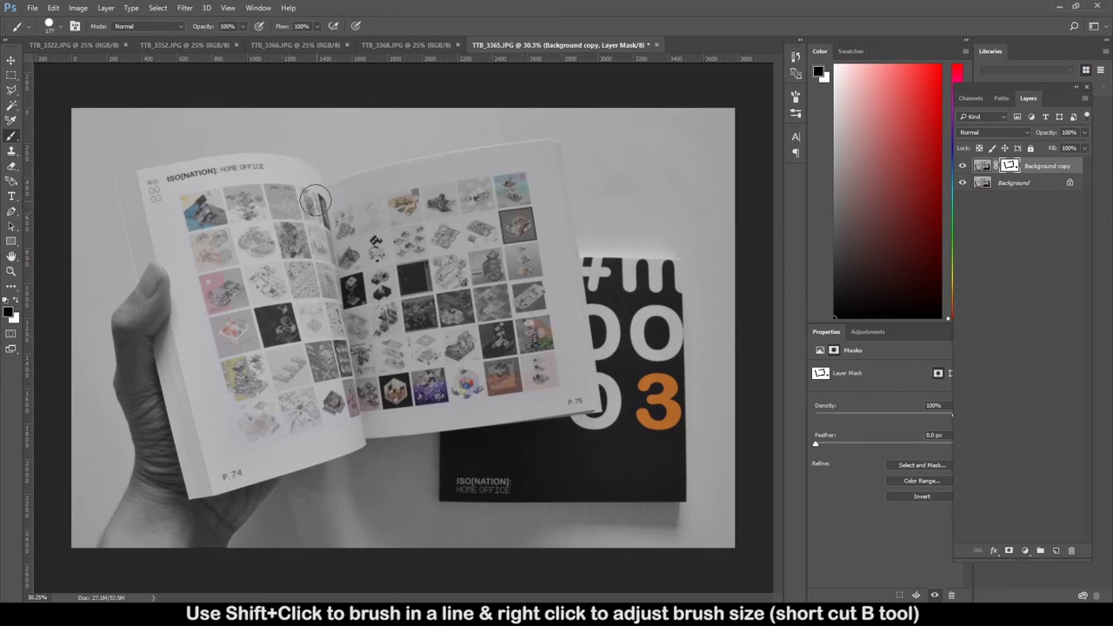
pyautogui.keyDown('shift'); pyautogui.click(270, 193); pyautogui.keyUp('shift')
pyautogui.moveTo(270, 193); pyautogui.dragTo(223, 248)
pyautogui.moveTo(251, 230)
pyautogui.mouseDown()
pyautogui.moveTo(285, 379)
pyautogui.moveTo(524, 346)
pyautogui.moveTo(296, 292)
pyautogui.moveTo(397, 273)
pyautogui.moveTo(324, 270)
pyautogui.mouseUp()
pyautogui.moveTo(285, 236); pyautogui.dragTo(306, 233)
# Return the pink 03 page number to grey and restore skin colour to the thumb and hand.
pyautogui.scroll(1, 170, 177)
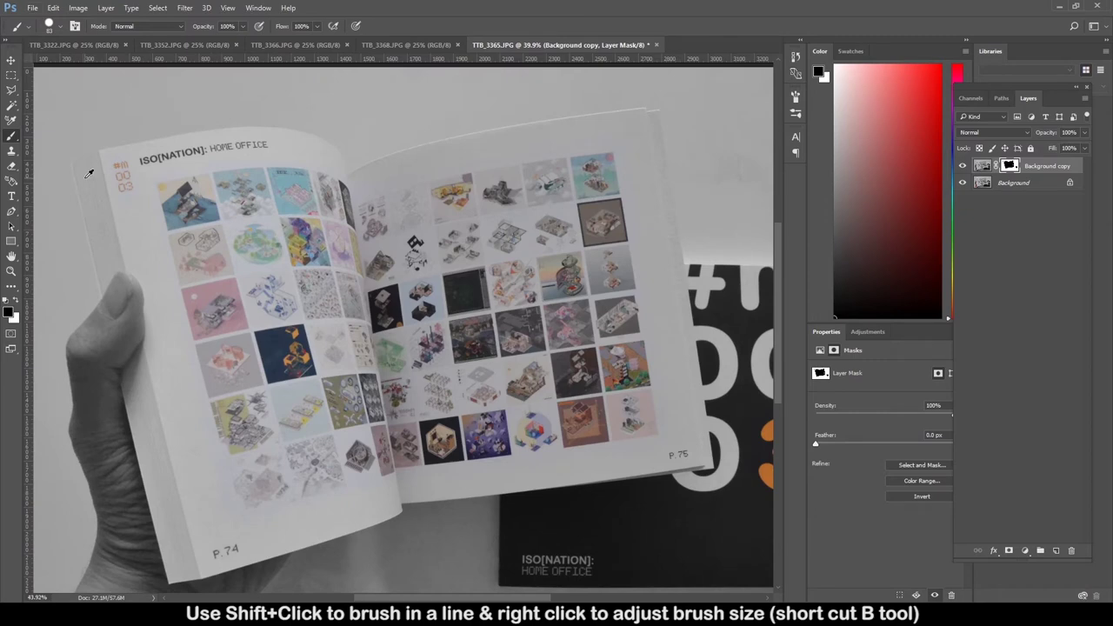
pyautogui.scroll(1, 99, 169)
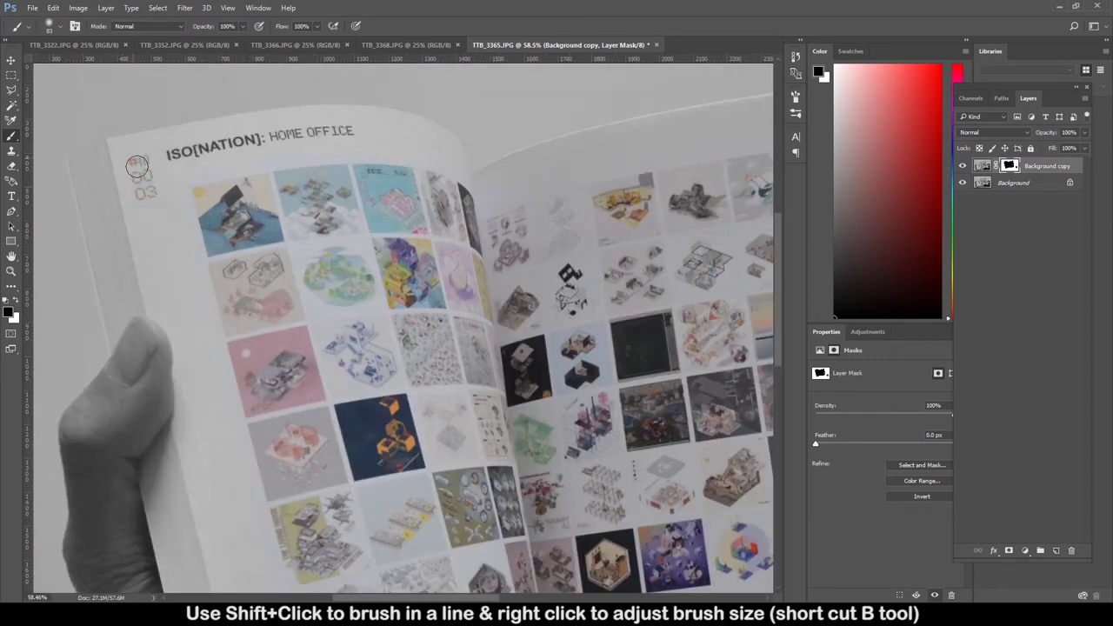
pyautogui.moveTo(139, 178); pyautogui.dragTo(148, 192)
pyautogui.scroll(-1, 328, 239)
pyautogui.scroll(-1, 330, 237)
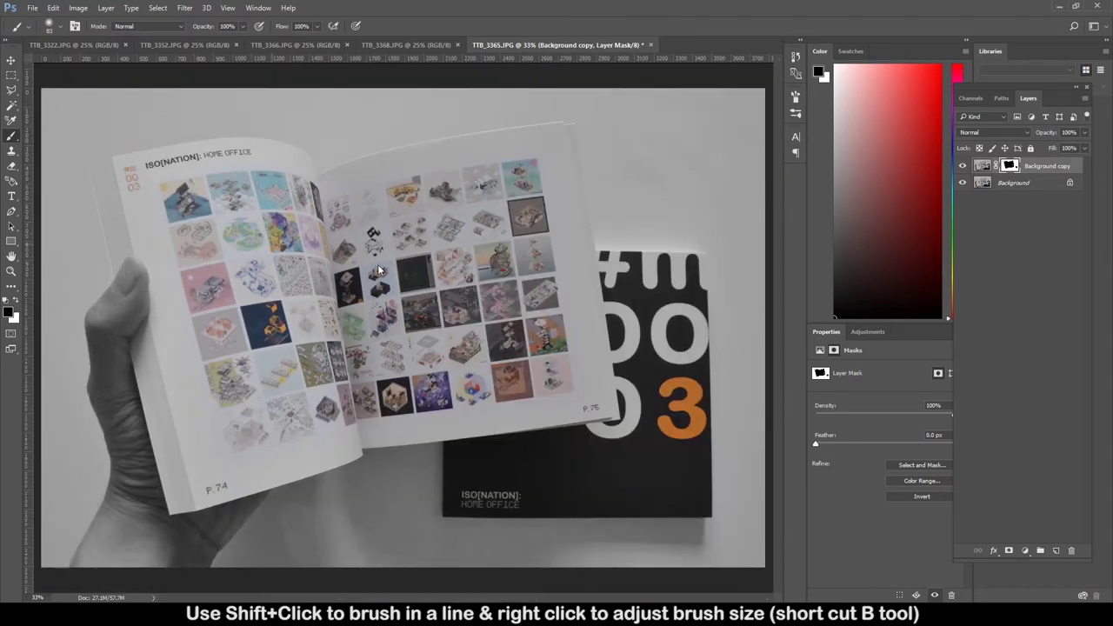
pyautogui.moveTo(132, 282); pyautogui.dragTo(113, 319)
pyautogui.moveTo(113, 320)
pyautogui.mouseDown()
pyautogui.moveTo(117, 383)
pyautogui.moveTo(137, 424)
pyautogui.moveTo(137, 514)
pyautogui.moveTo(85, 560)
pyautogui.mouseUp()
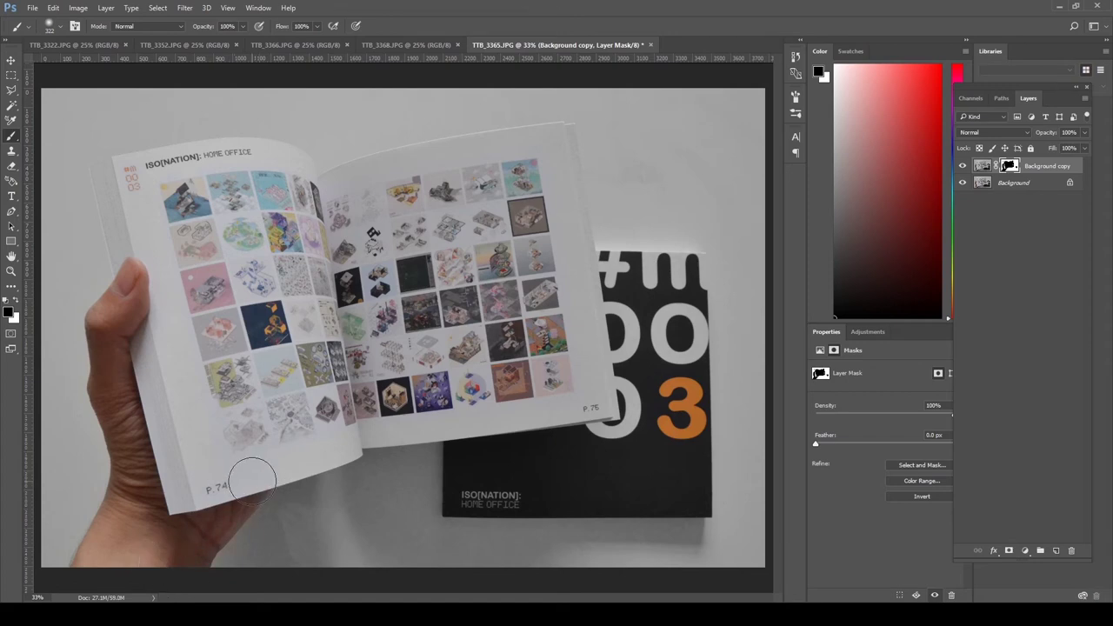
pyautogui.scroll(-1, 374, 315)
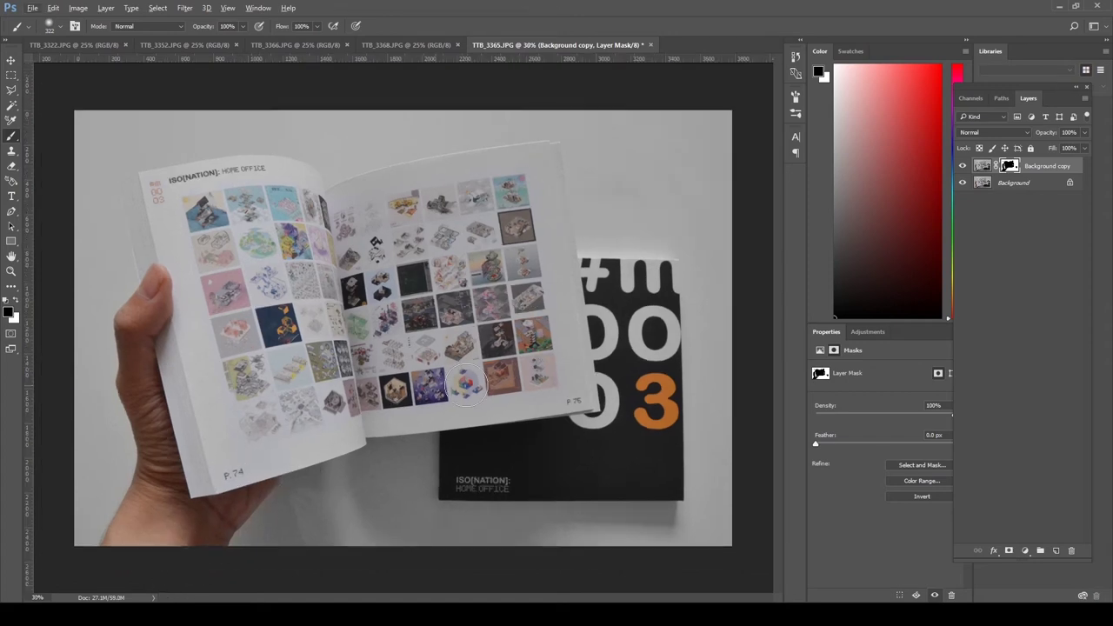
pyautogui.hotkey('ctrl', 'alt', 'r')
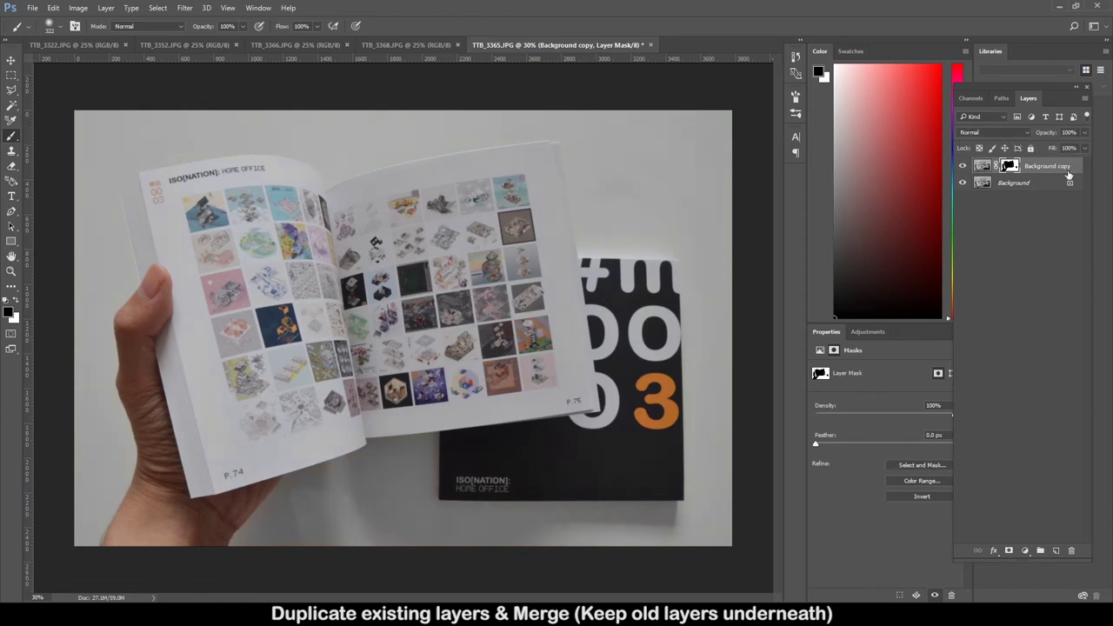
pyautogui.keyDown('shift'); pyautogui.click(1028, 186); pyautogui.keyUp('shift')
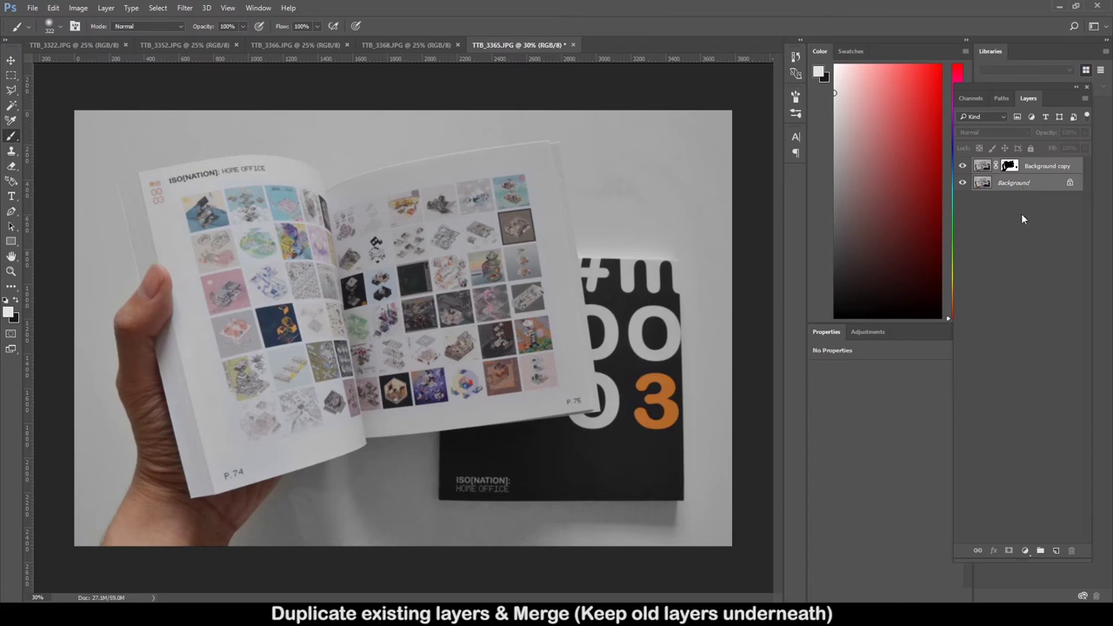
# Duplicate both selected layers and merge the copies into Background copy 3 on top.
pyautogui.hotkey('ctrl', 'alt', 'e')
pyautogui.hotkey('ctrl', 'j')
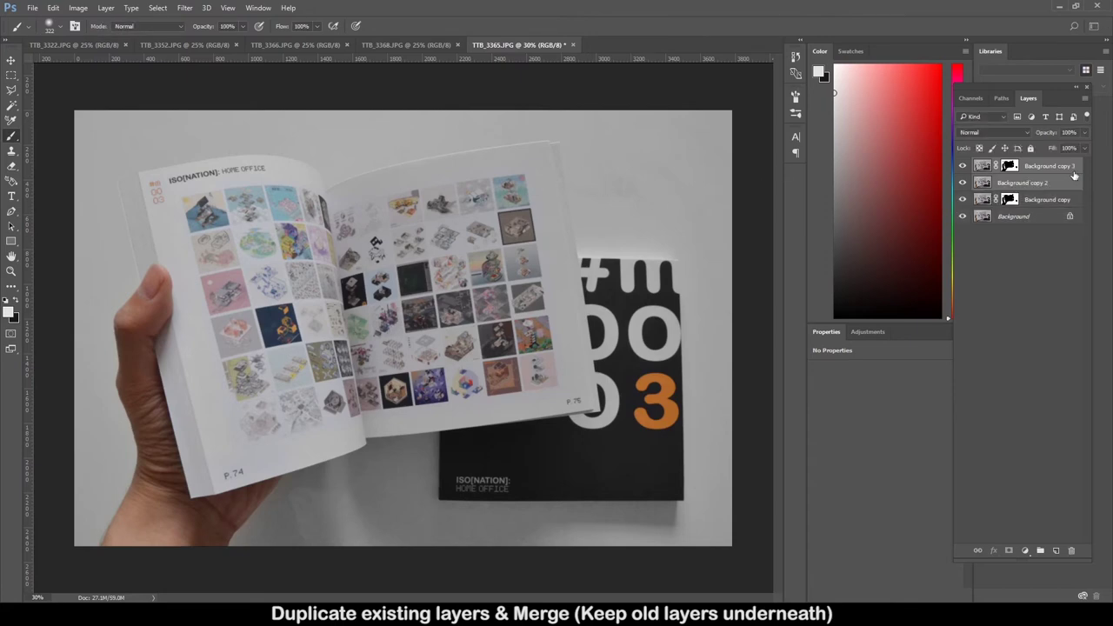
pyautogui.hotkey('ctrl', 'e')
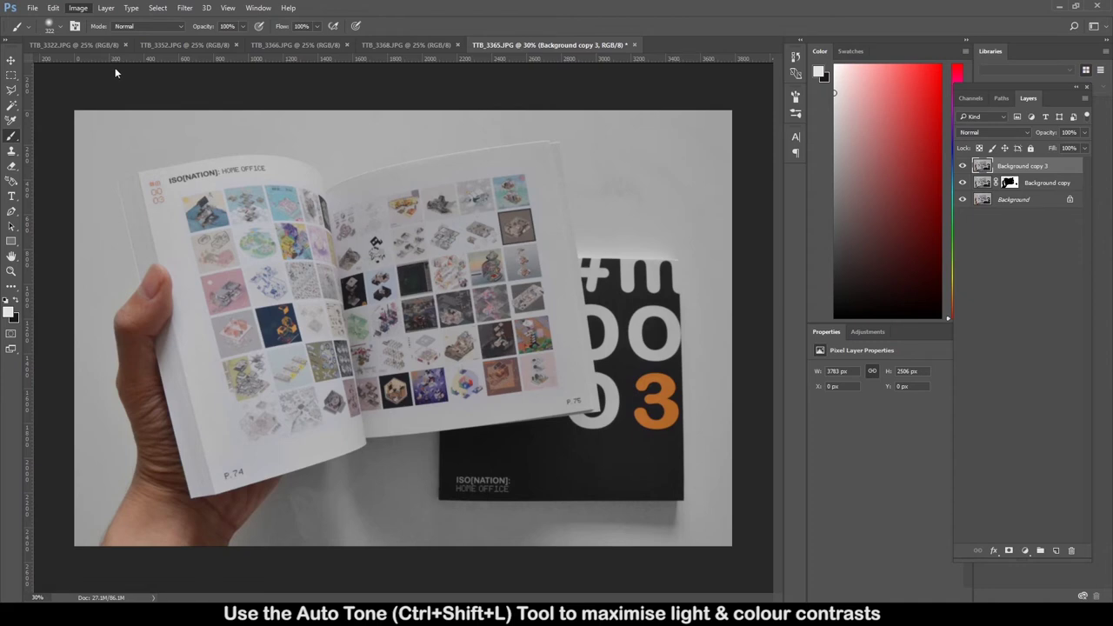
# Apply Auto Tone to Background copy 3 and compare it against the layer hidden.
pyautogui.hotkey('ctrl', 'shift', 'l')
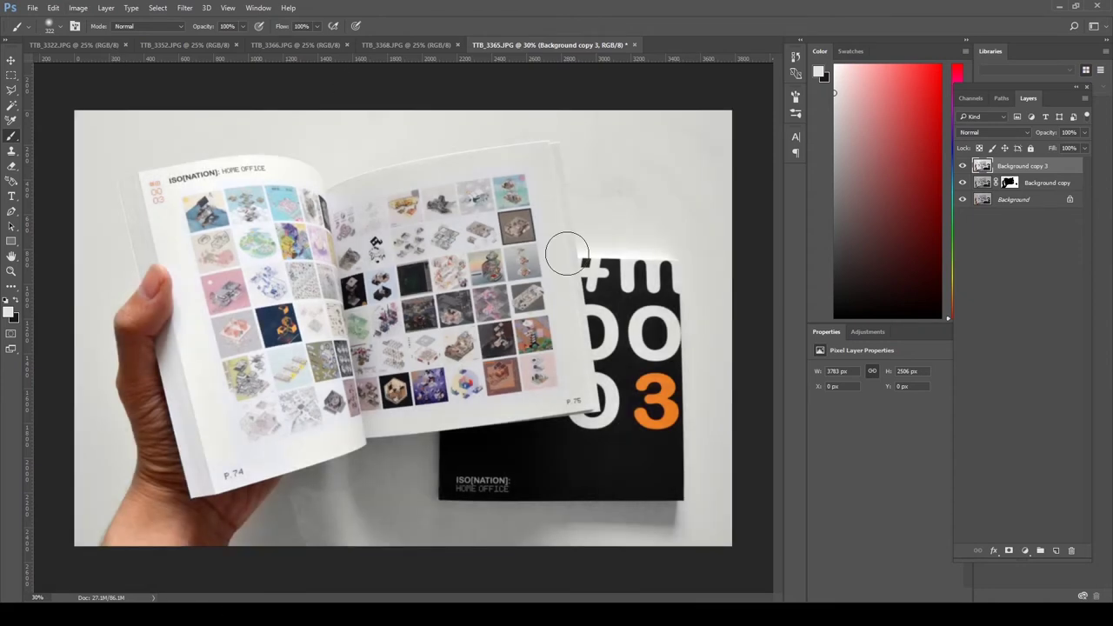
pyautogui.click(10, 77)
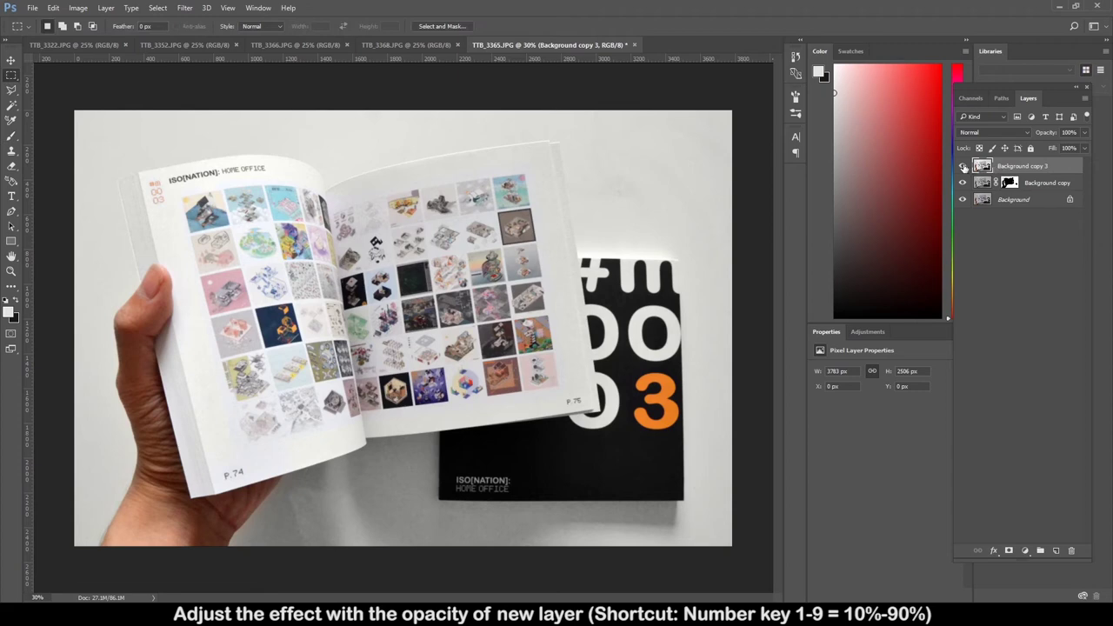
pyautogui.click(963, 166)
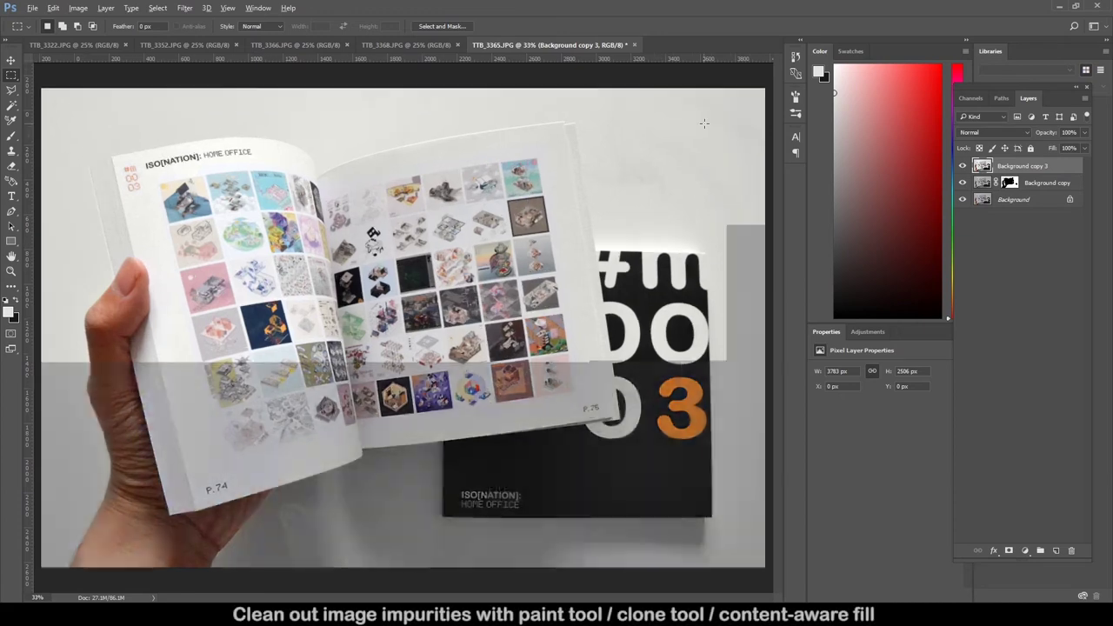
# Sample the light backdrop colour and paint over a grey spot at 36% brush opacity.
pyautogui.moveTo(648, 165); pyautogui.dragTo(706, 114)
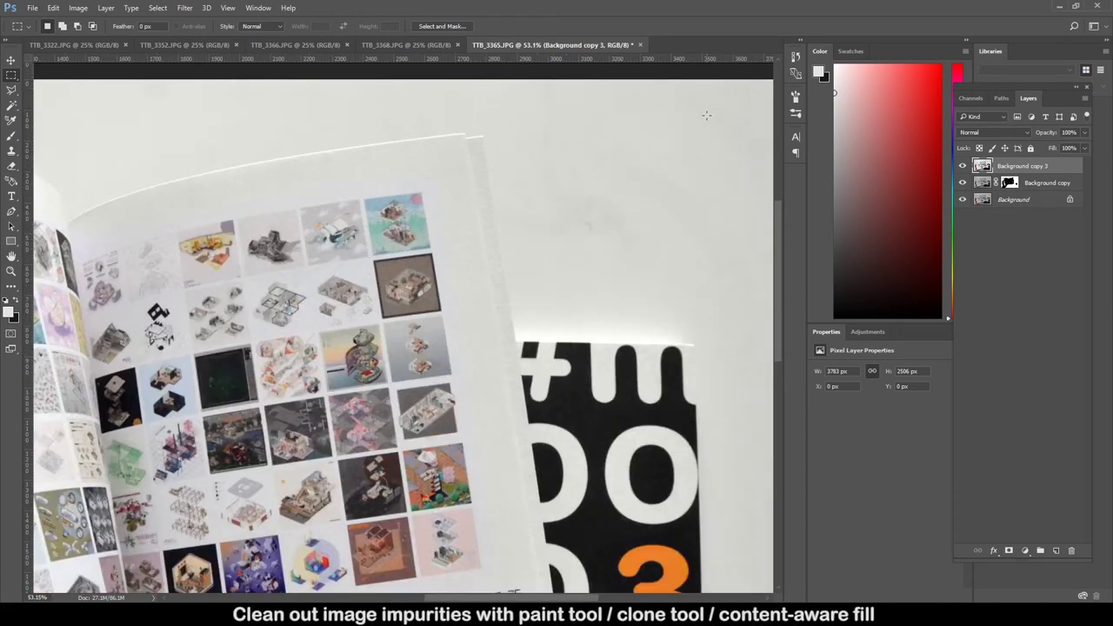
pyautogui.scroll(-1, 224, 183)
pyautogui.click(11, 136)
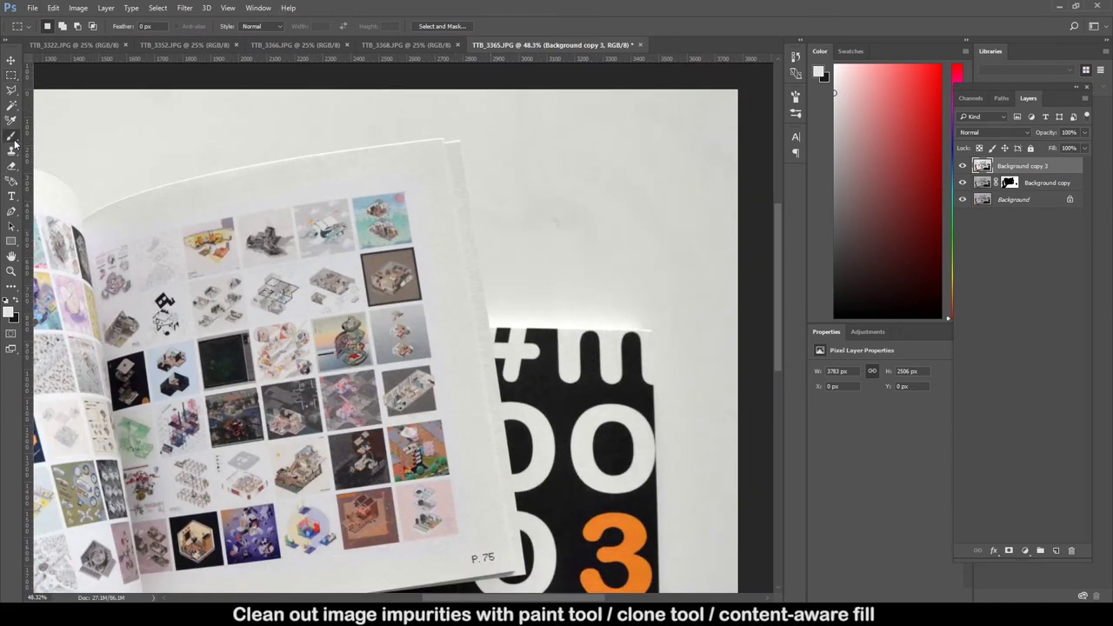
pyautogui.keyDown('alt'); pyautogui.click(380, 109); pyautogui.keyUp('alt')
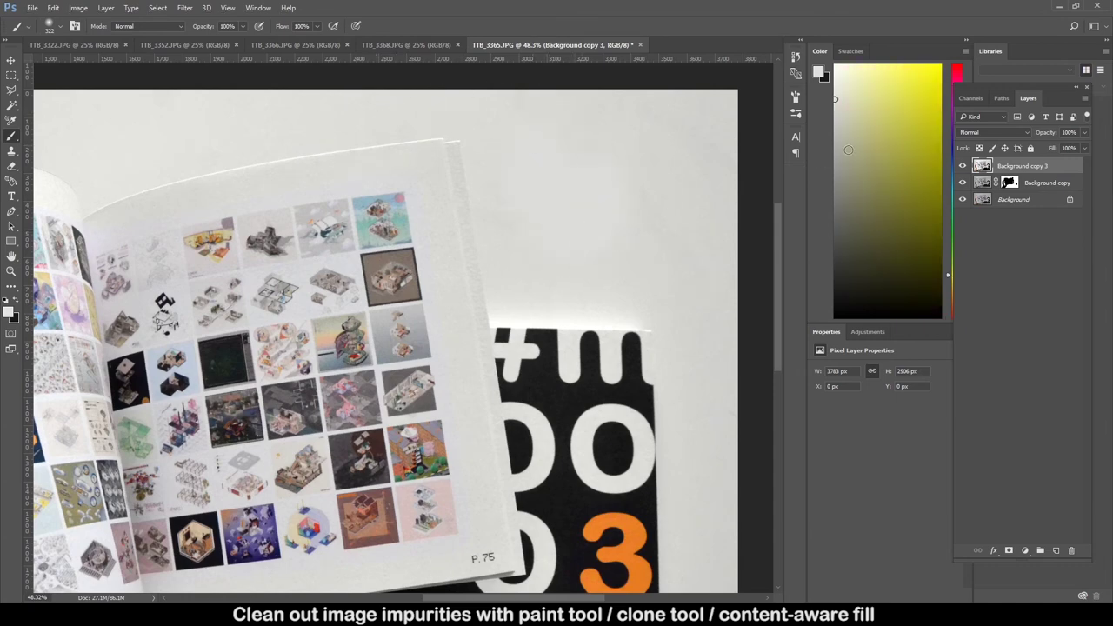
pyautogui.write('9')
pyautogui.press('3')
pyautogui.press('6')
pyautogui.moveTo(562, 221); pyautogui.dragTo(571, 216)
# Inspect the backdrop cleanup by scrolling around and toggling the top layer's visibility.
pyautogui.scroll(-1, 635, 224)
pyautogui.scroll(-1, 689, 176)
pyautogui.scroll(-1, 689, 176)
pyautogui.scroll(2, 415, 506)
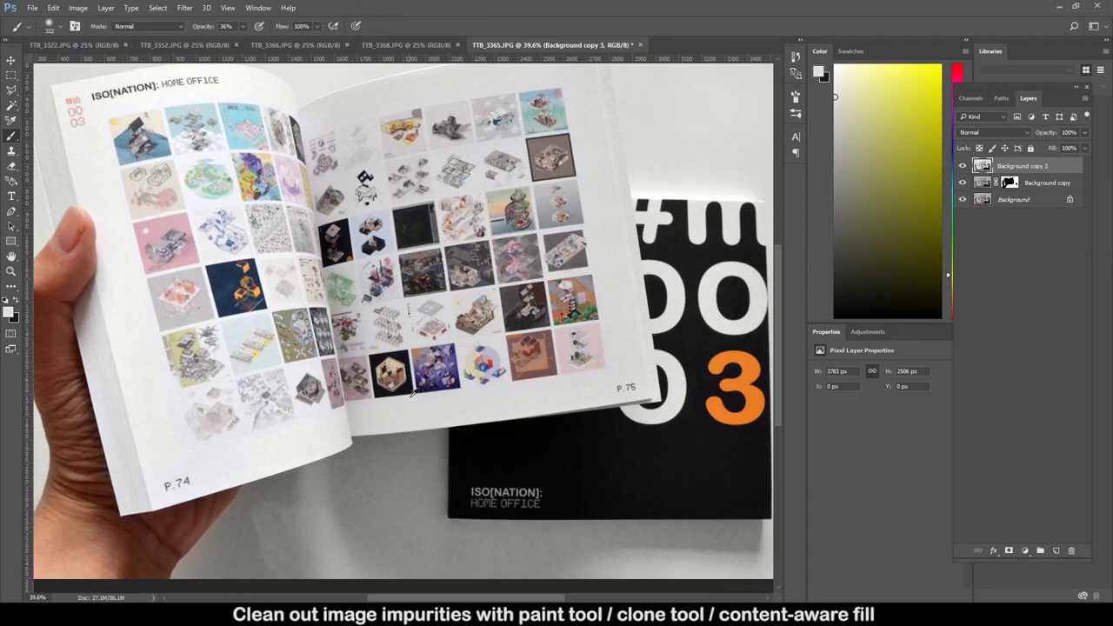
pyautogui.scroll(1, 413, 395)
pyautogui.scroll(1, 356, 448)
pyautogui.scroll(2, 391, 453)
pyautogui.scroll(1, 360, 465)
pyautogui.scroll(1, 183, 509)
pyautogui.scroll(-1, 184, 509)
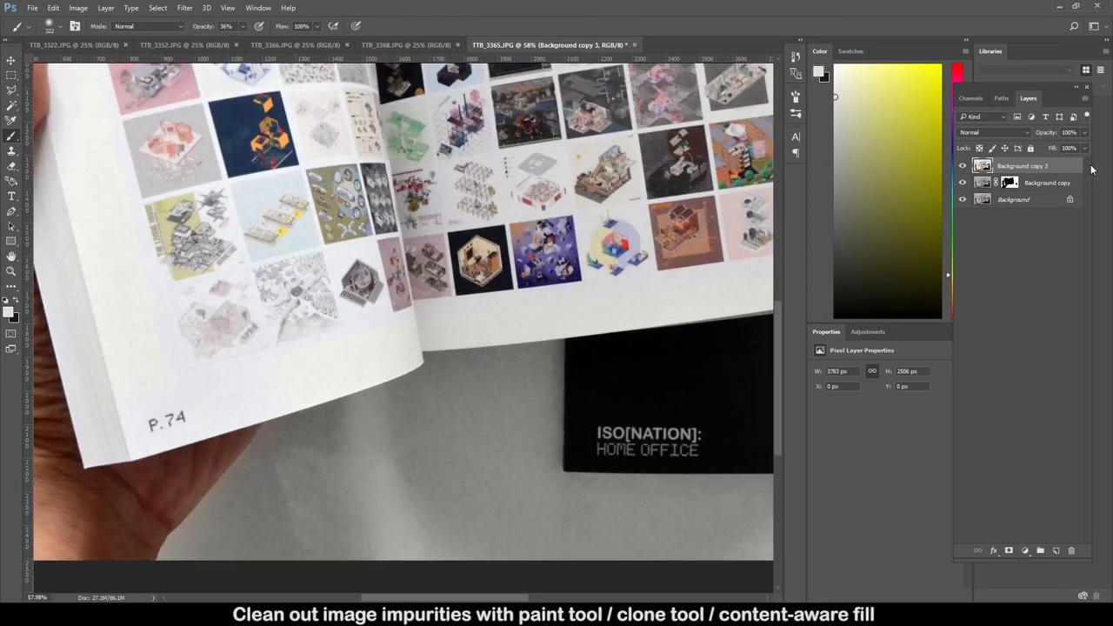
pyautogui.click(963, 166)
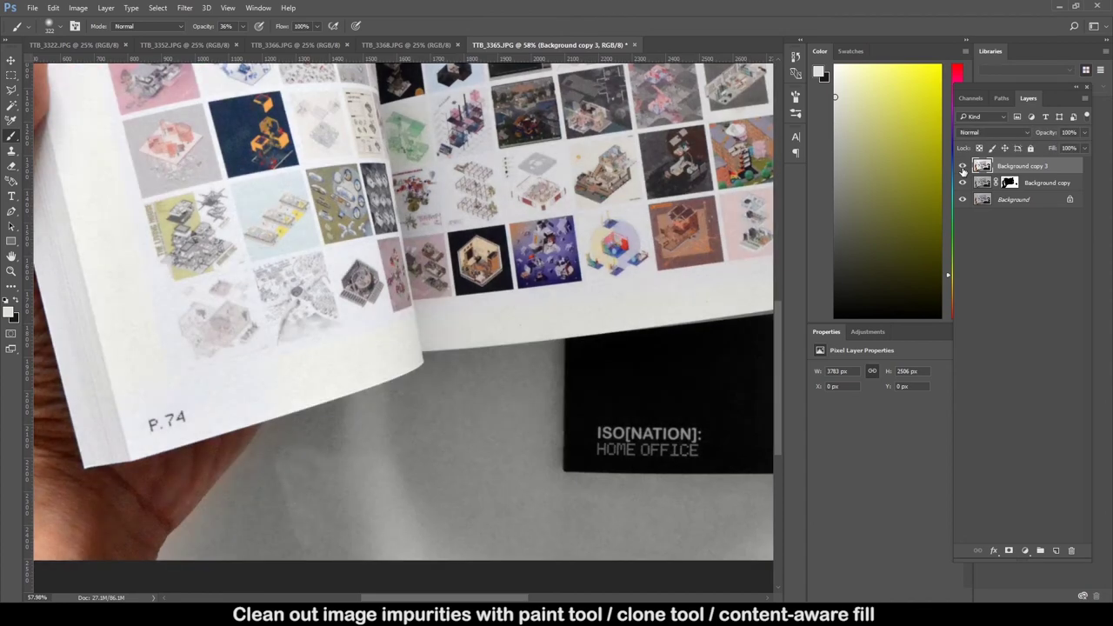
pyautogui.click(962, 166)
pyautogui.scroll(-1, 663, 326)
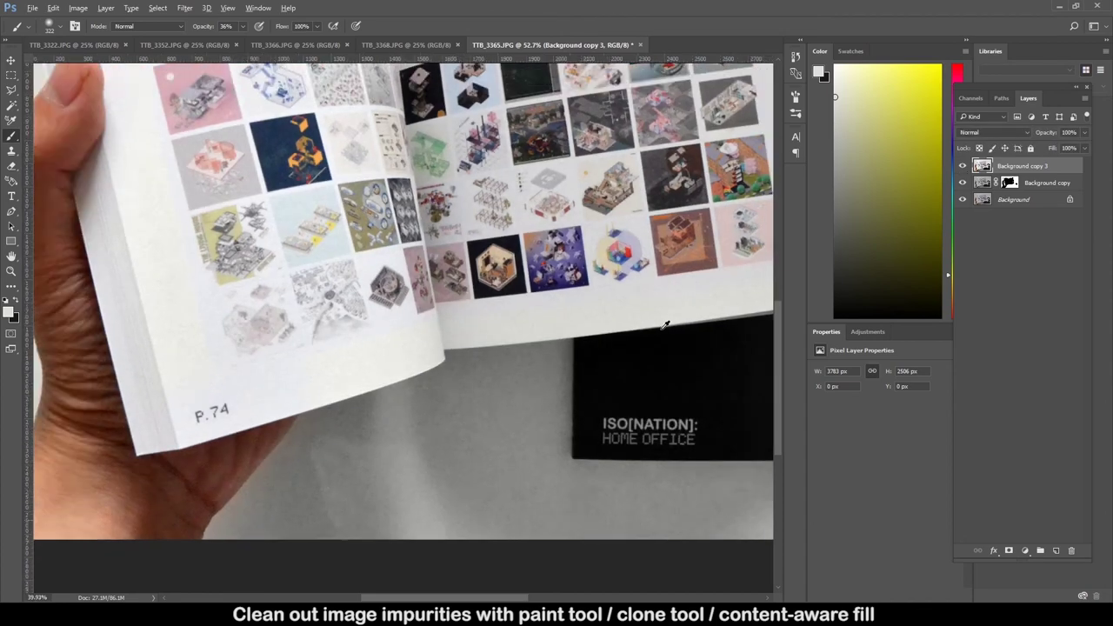
pyautogui.scroll(-3, 664, 325)
pyautogui.scroll(-3, 663, 325)
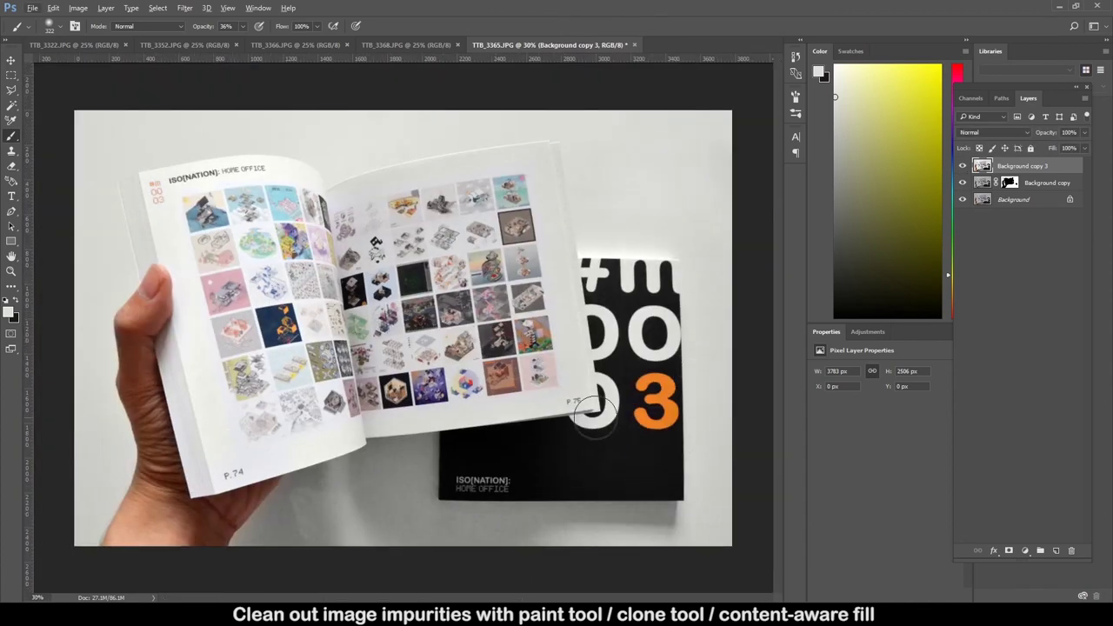
pyautogui.click(962, 166)
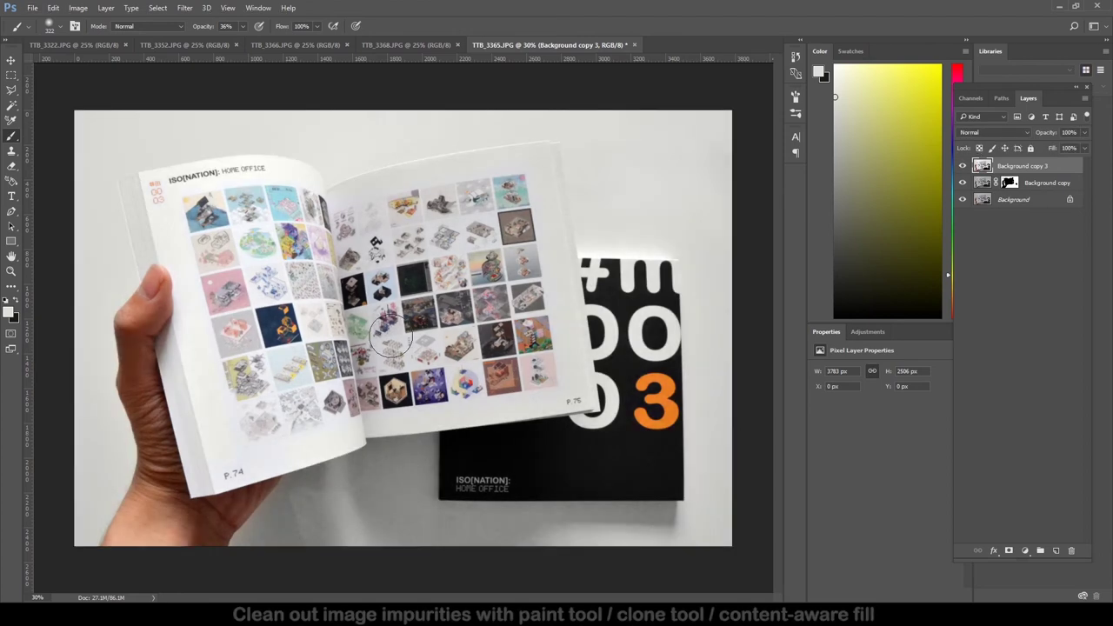
pyautogui.scroll(2, 504, 389)
pyautogui.click(11, 76)
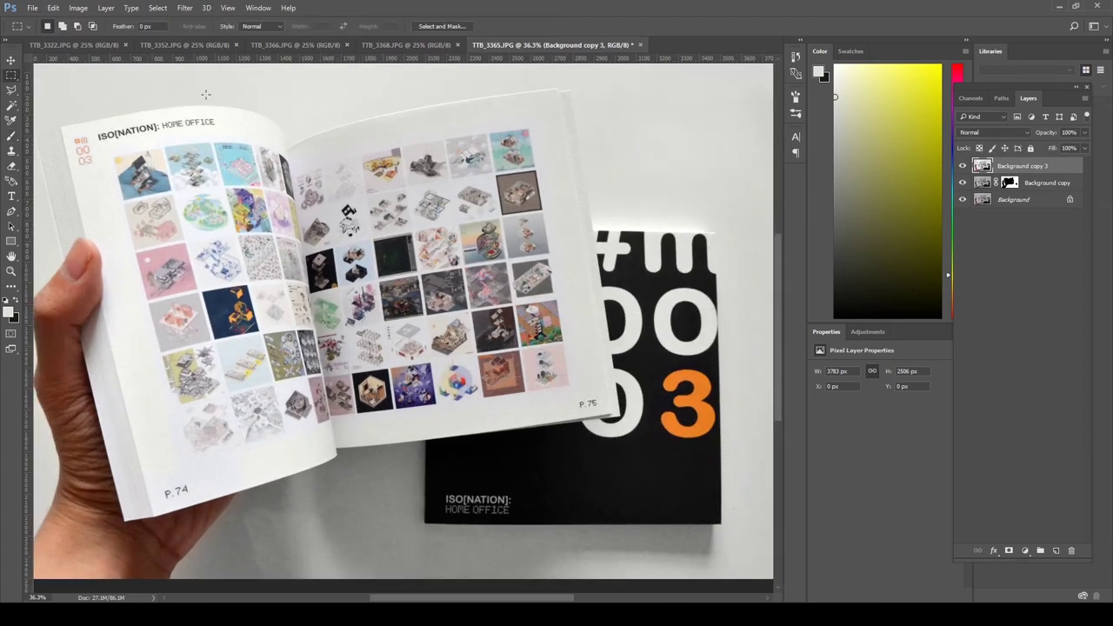
pyautogui.scroll(5, 206, 94)
pyautogui.scroll(5, 197, 170)
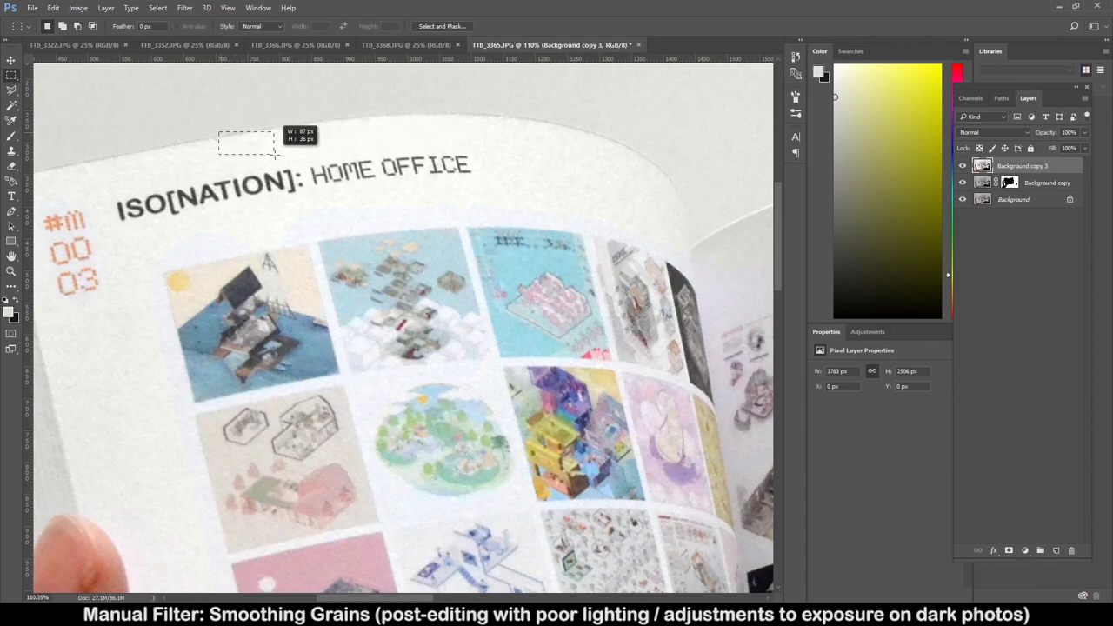
pyautogui.scroll(-5, 455, 127)
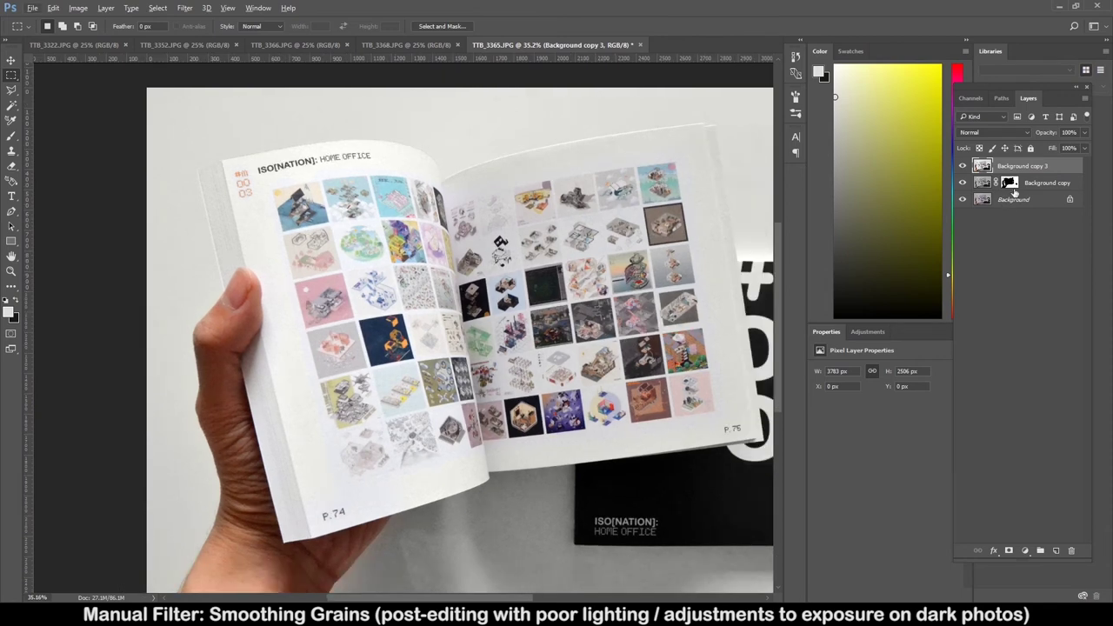
# Create a 'blur filter' copy of the top layer with a roughly 2-pixel Gaussian Blur.
pyautogui.hotkey('ctrl', 'shift', 'a')
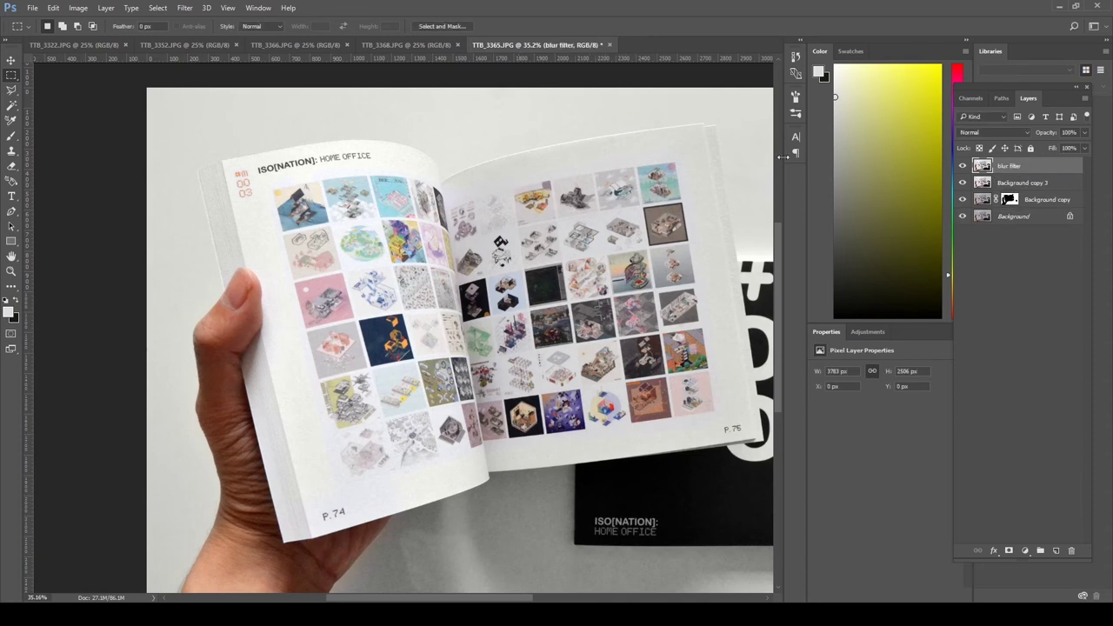
pyautogui.scroll(2, 550, 140)
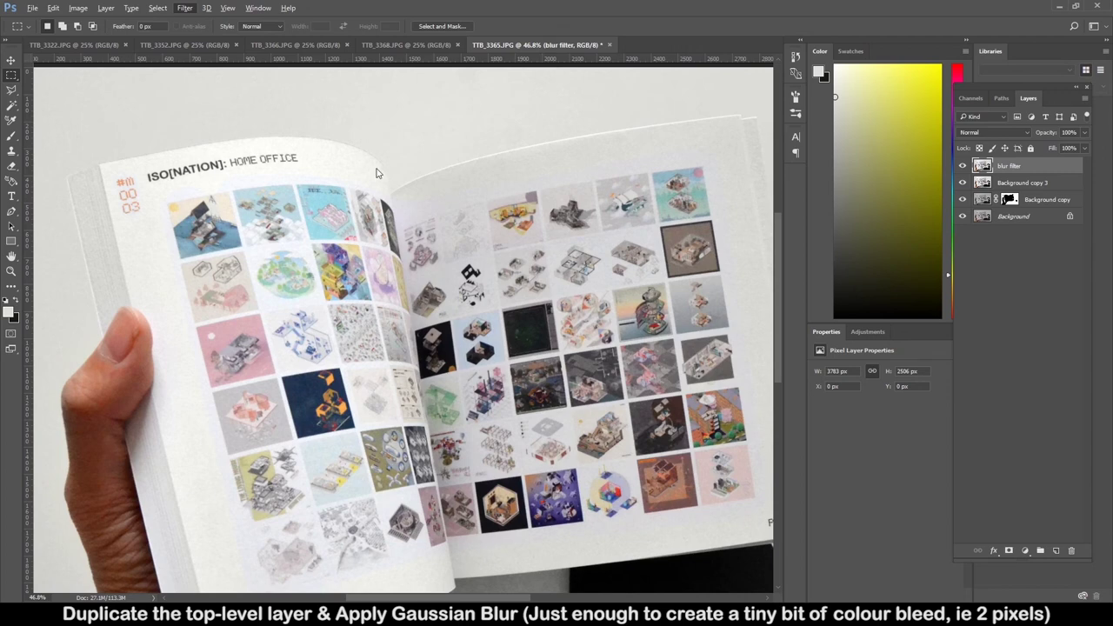
pyautogui.press('space')
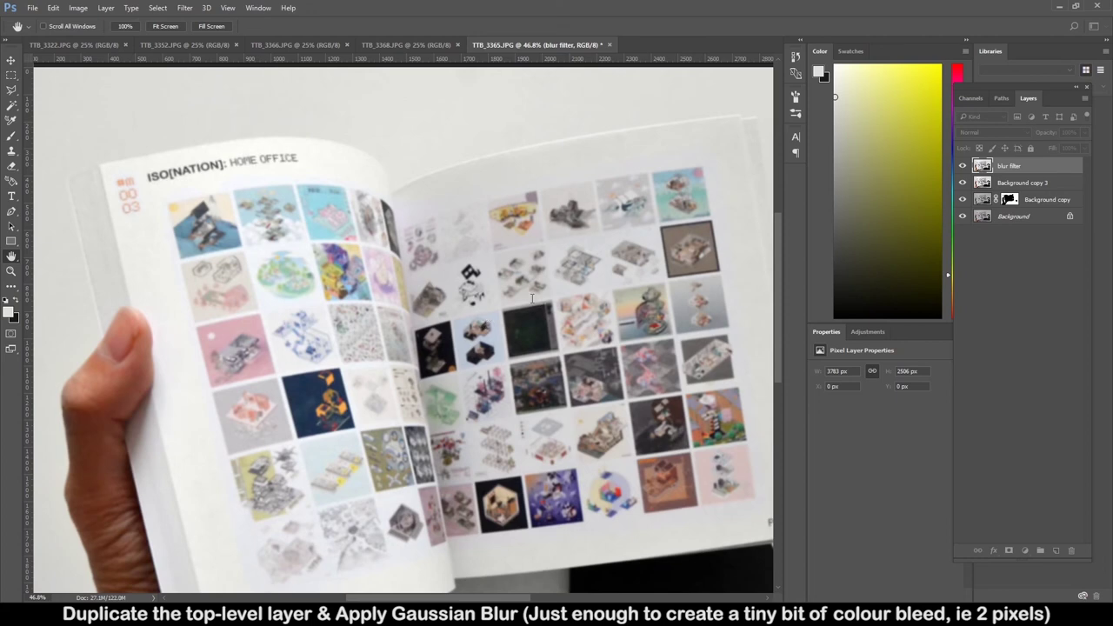
pyautogui.press('Return')
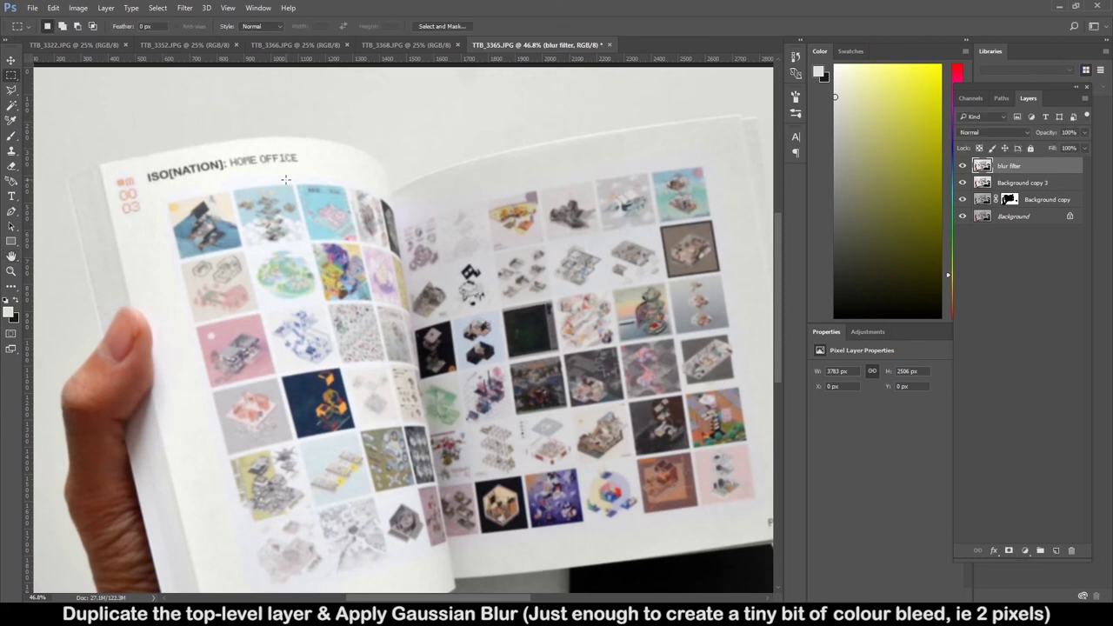
pyautogui.scroll(3, 199, 178)
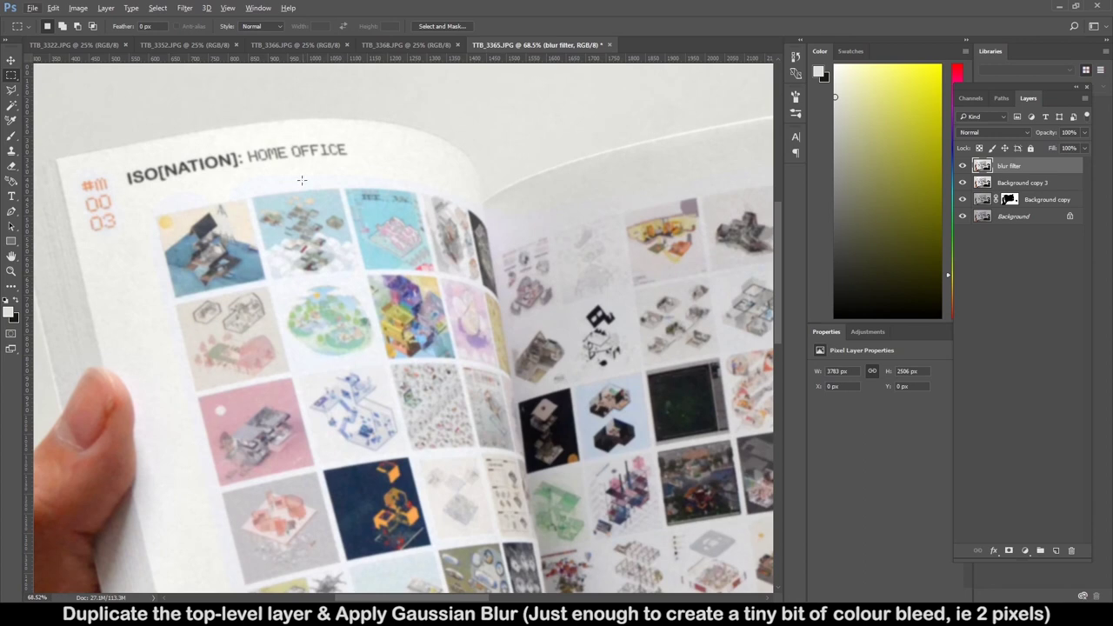
pyautogui.click(1015, 133)
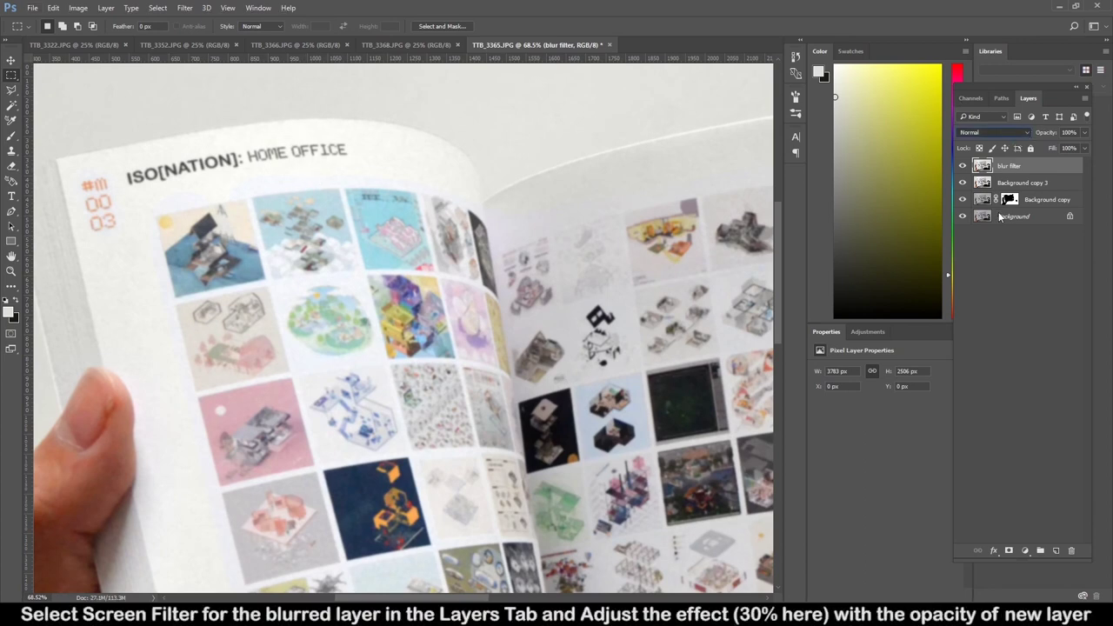
# Set the blur filter layer to Screen blend at 30% opacity and save the photo as a PSD.
pyautogui.click(999, 215)
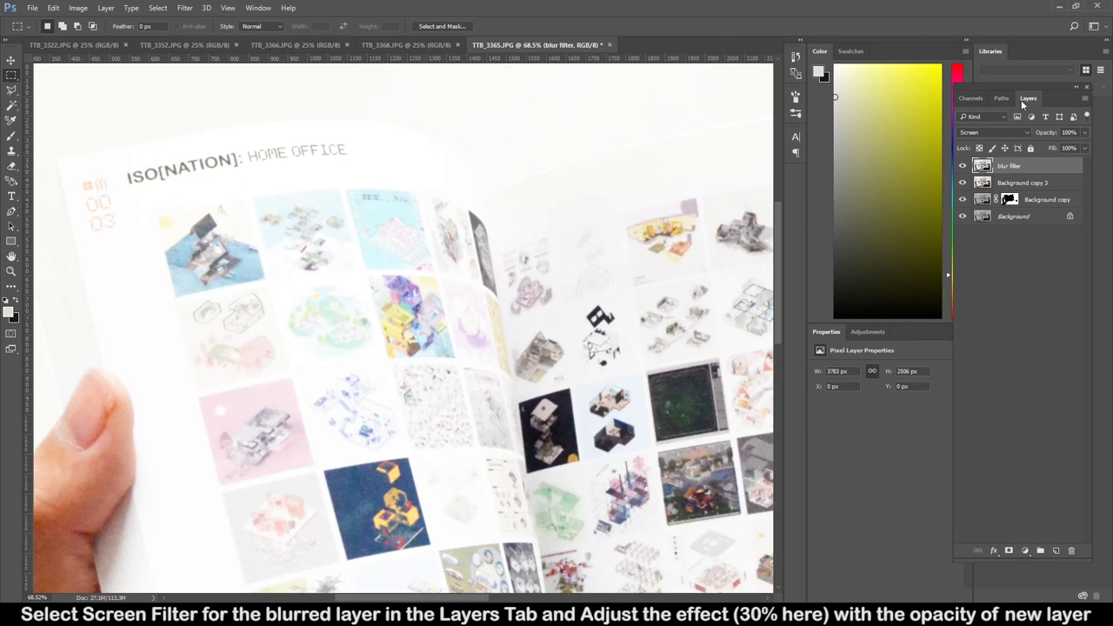
pyautogui.press('2')
pyautogui.press('7')
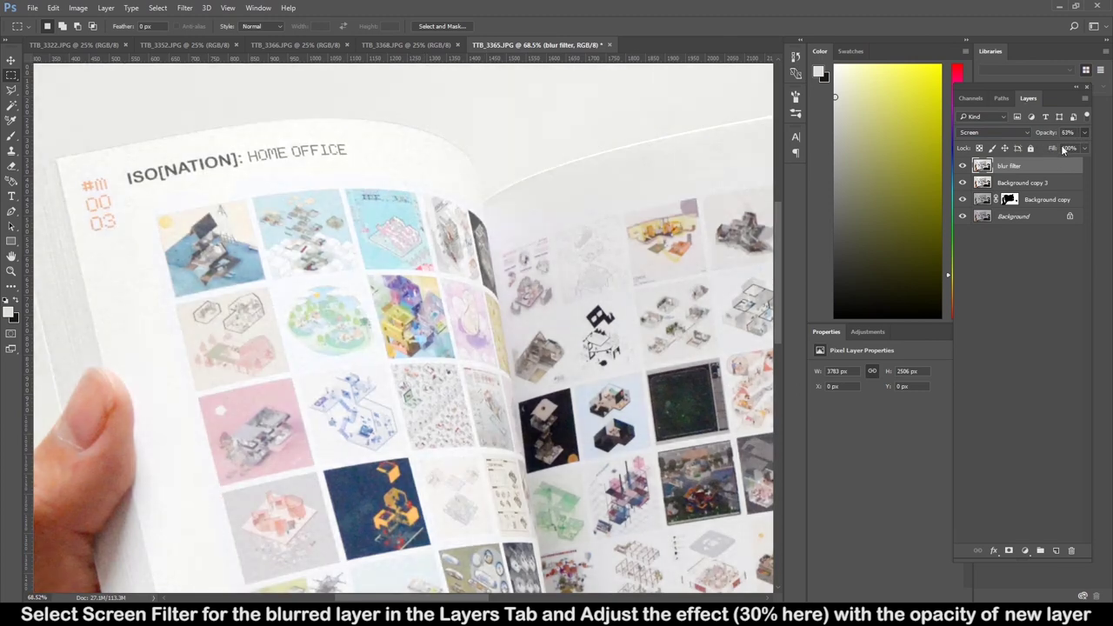
pyautogui.click(1051, 132)
pyautogui.press('Return')
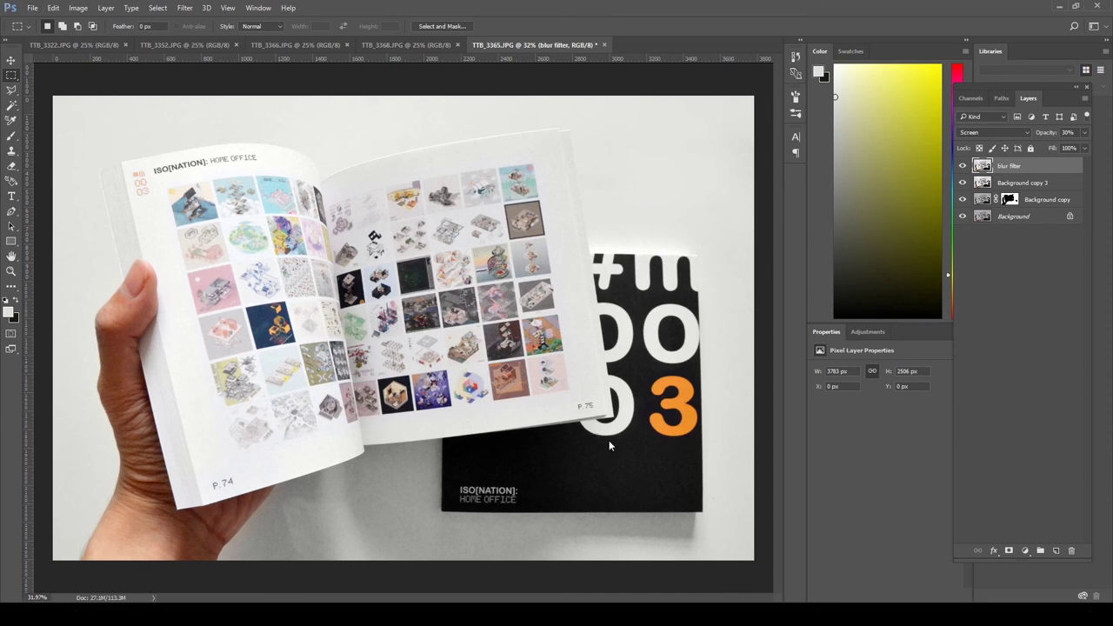
pyautogui.hotkey('ctrl', 's')
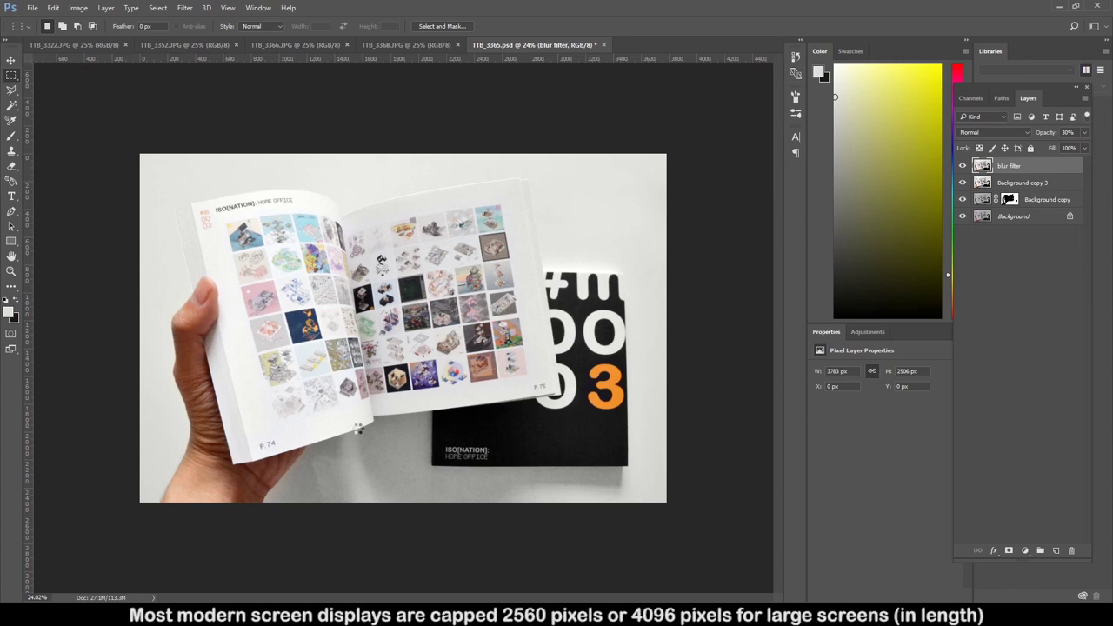
# Merge the blur, recolor and photo layers into one Background layer with Ctrl+Shift+E.
pyautogui.press('h')
pyautogui.hotkey('ctrl', 'shift', 'e')
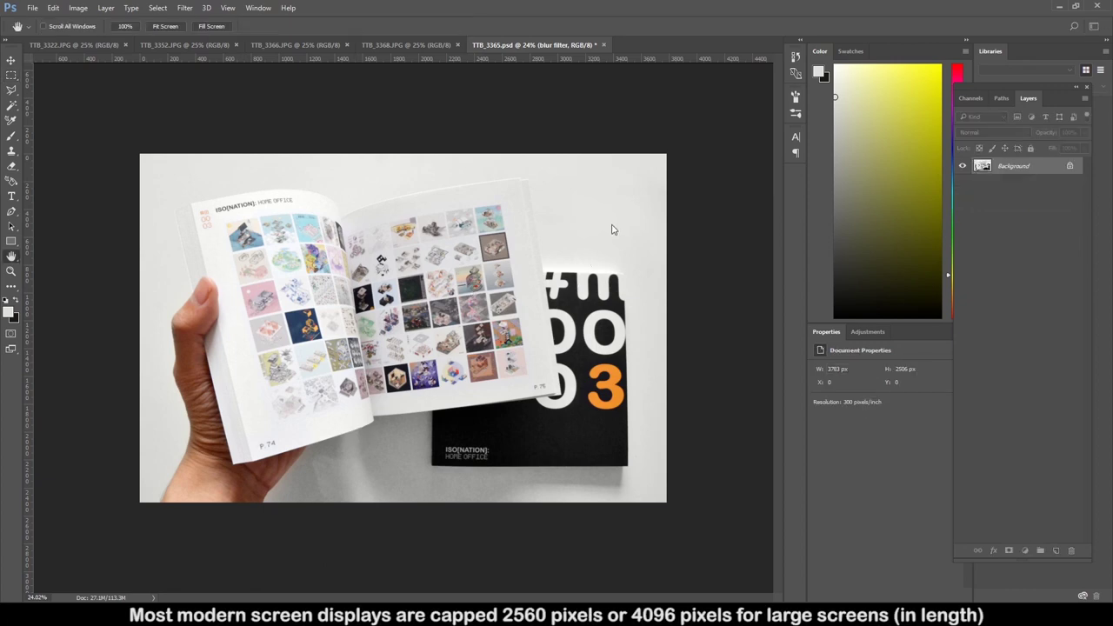